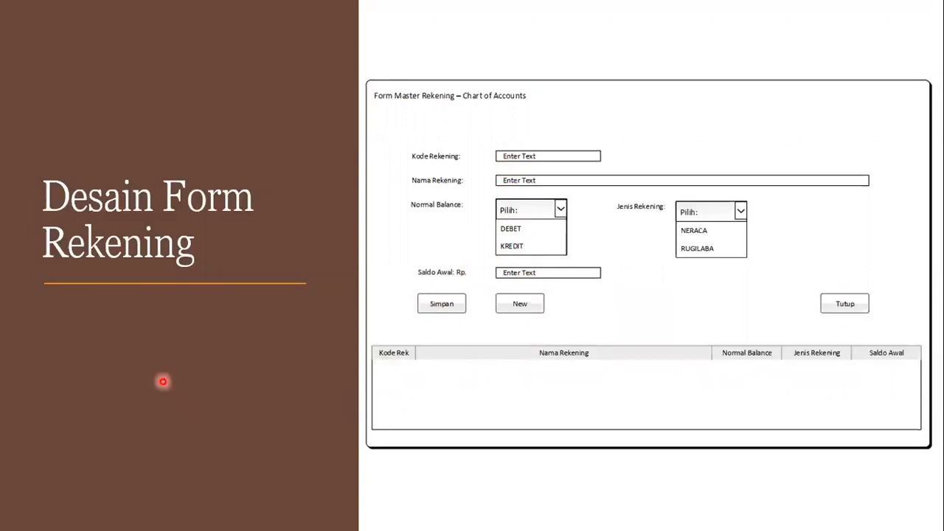
Turn off the laser pointer, advance past the last slide to end the slide show, and minimise the presentation.
click(65, 517)
click(56, 386)
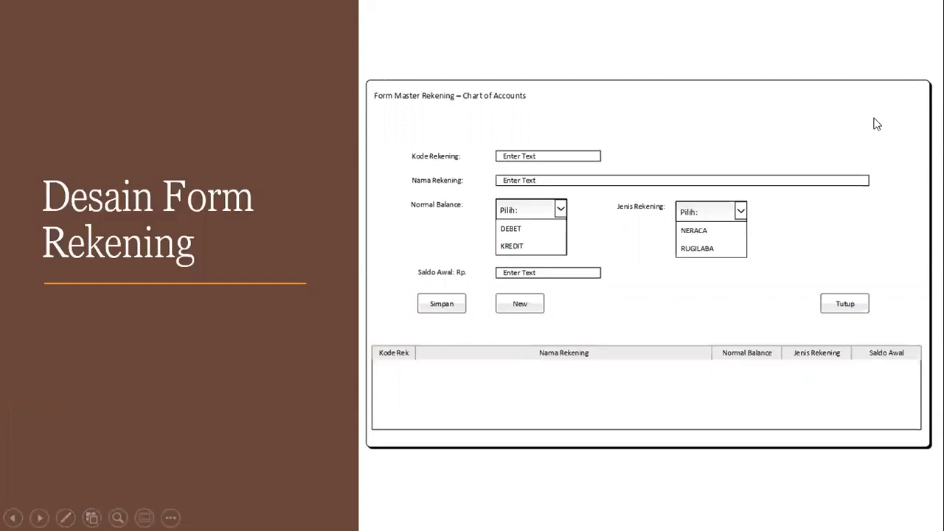
click(755, 130)
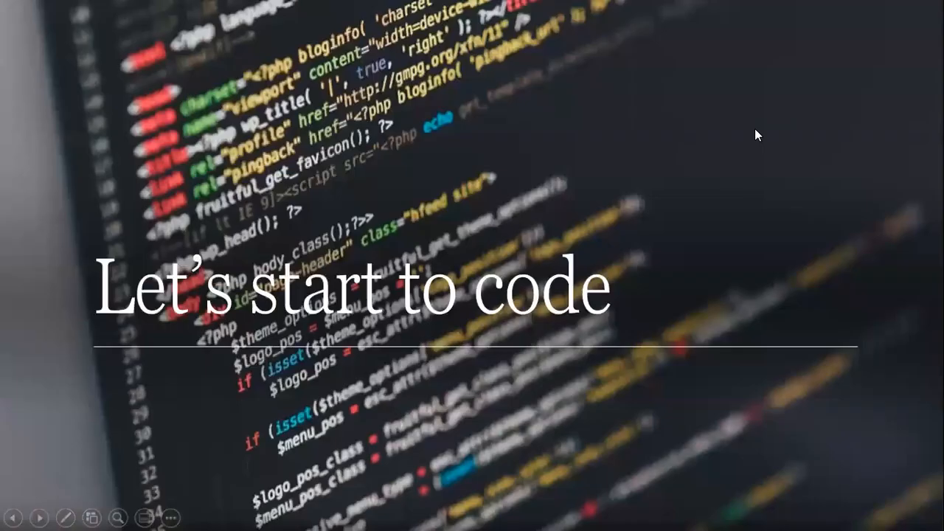
click(719, 220)
click(719, 220)
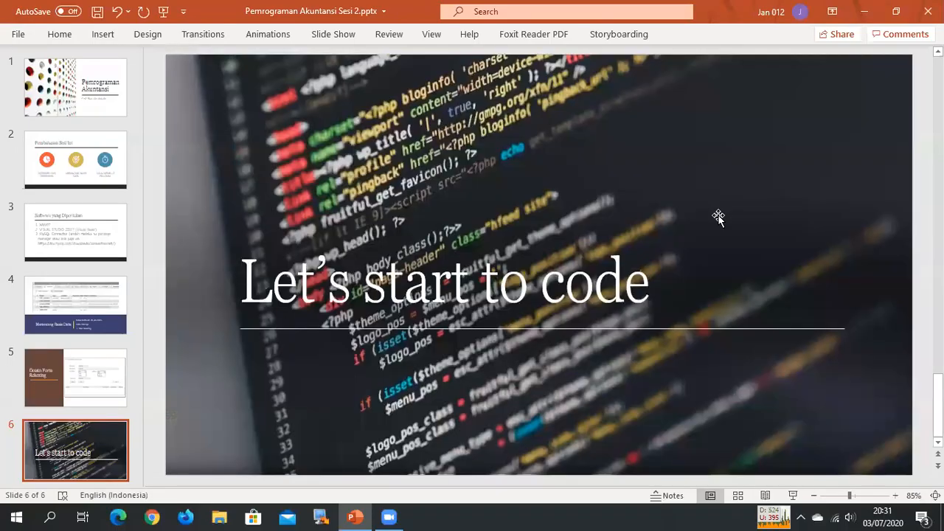
click(864, 16)
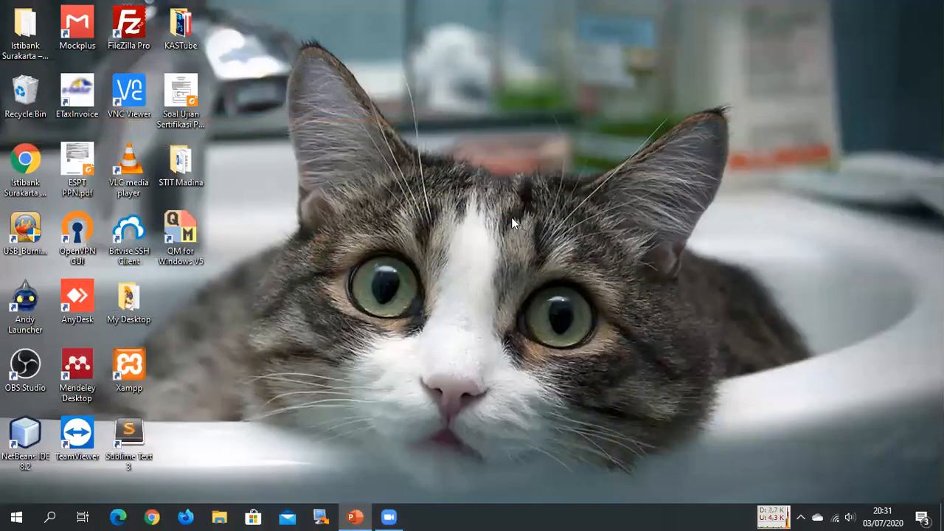
Open the XAMPP Control Panel to check the status of Apache and MySQL, and quit it.
double_click(132, 373)
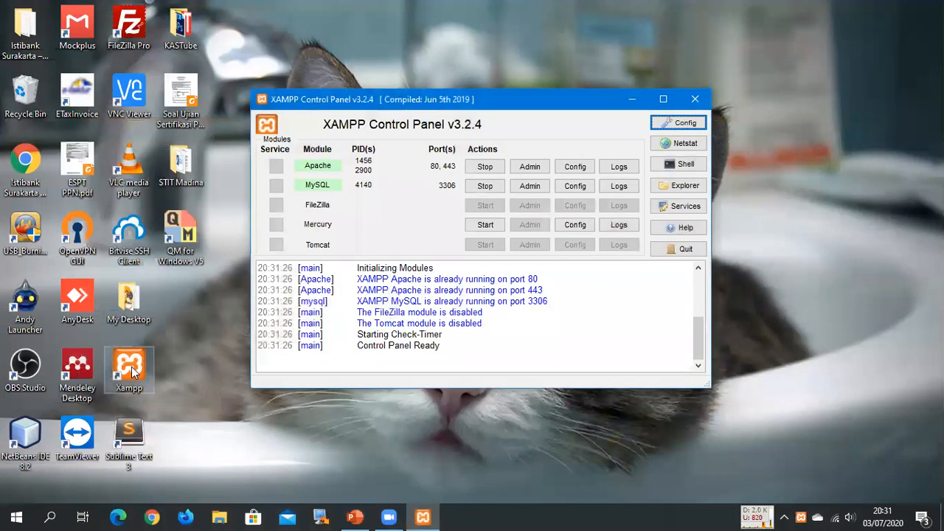
drag(474, 104, 489, 112)
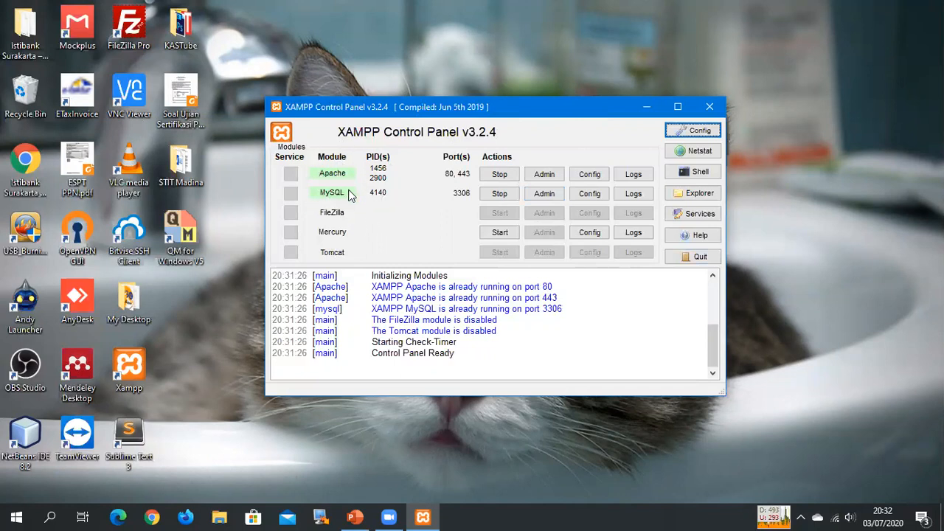
click(699, 258)
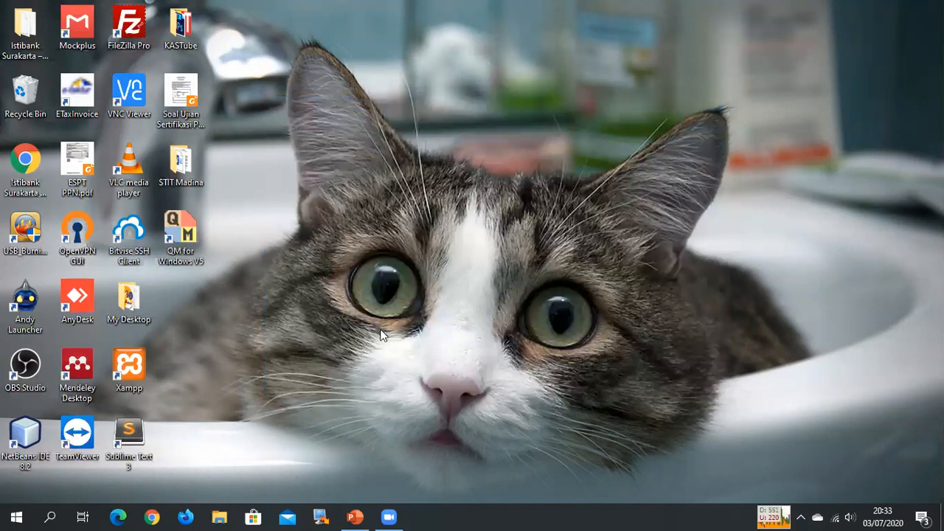
Open localhost/phpmyadmin in Google Chrome.
click(154, 517)
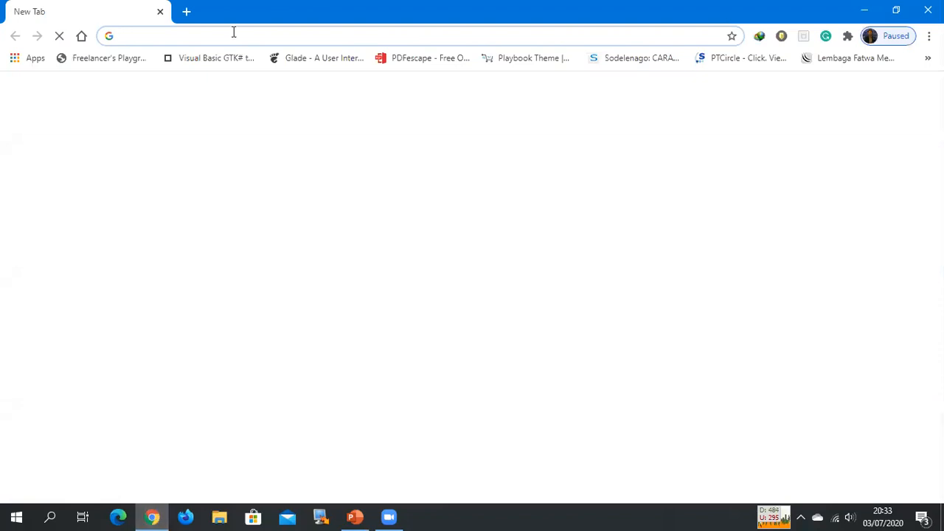
click(233, 32)
text(lo)
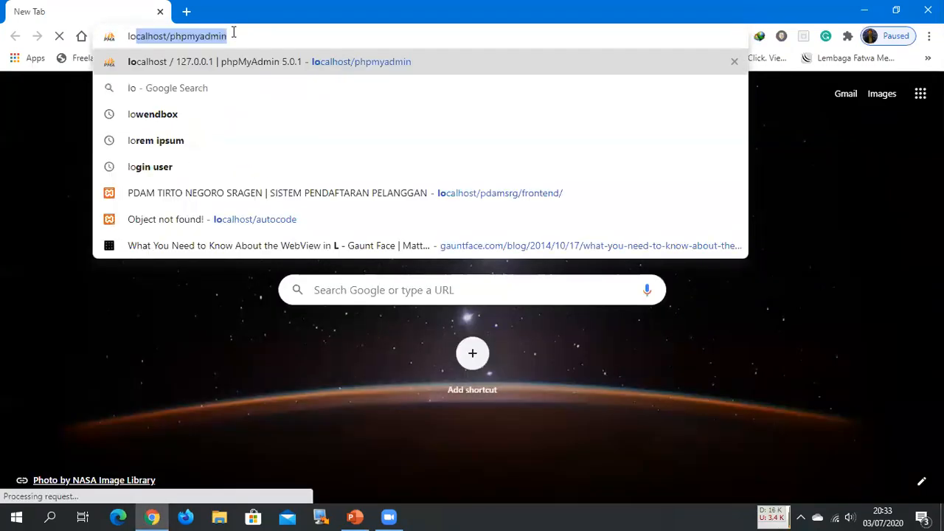
key(Right)
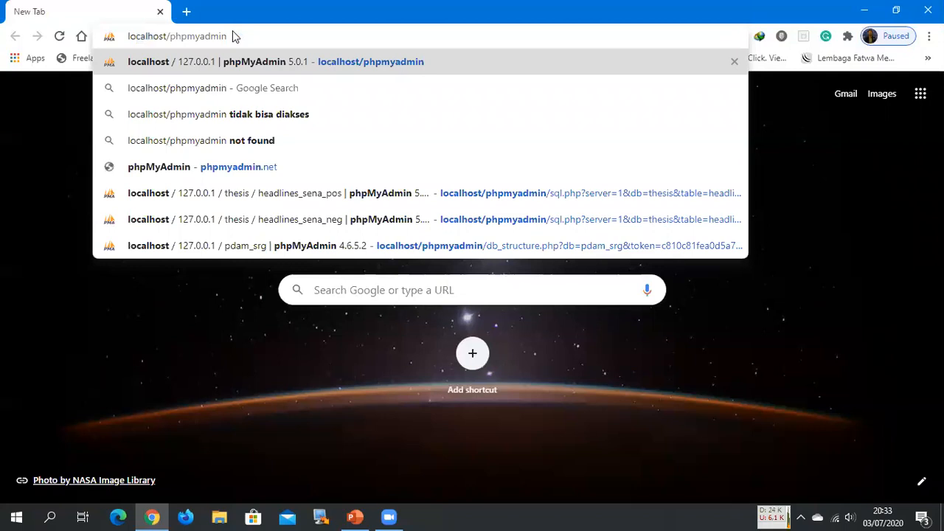
key(Return)
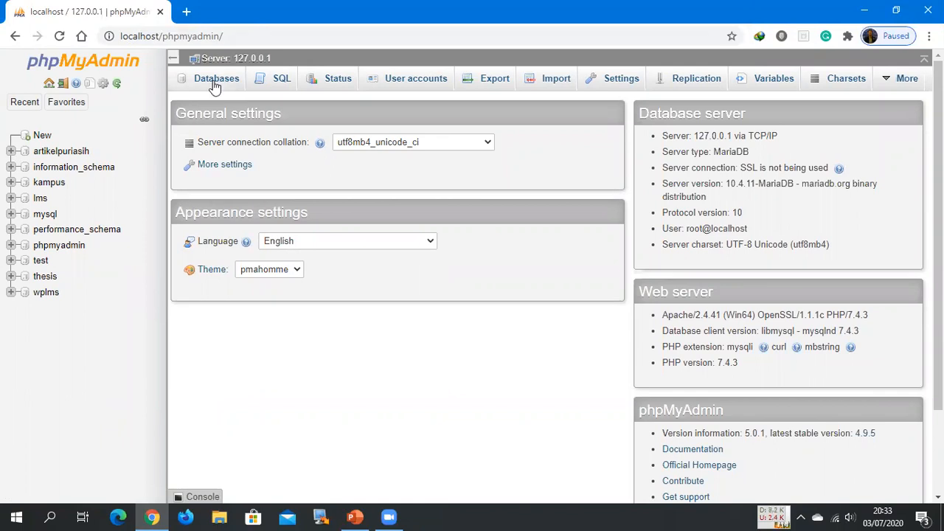
Create a database named db_akuntansi with the utf8mb4_general_ci collation.
click(43, 141)
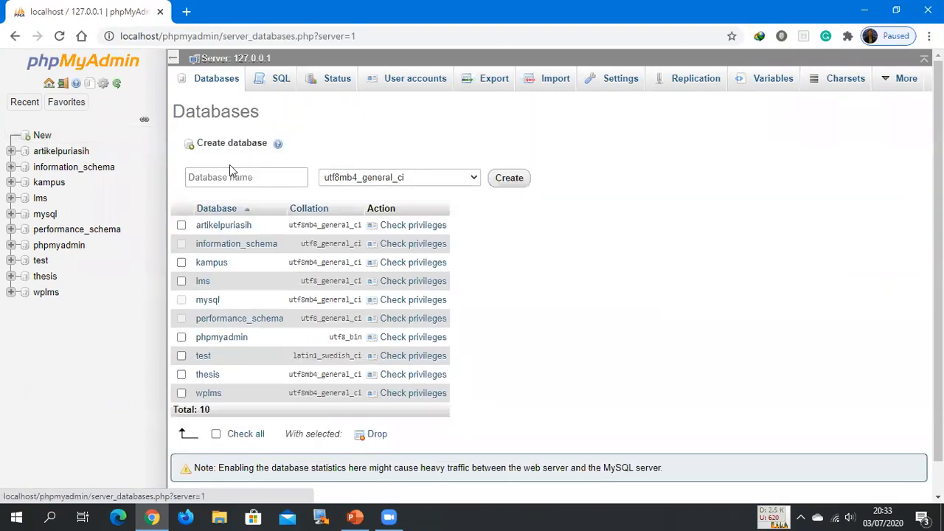
click(244, 177)
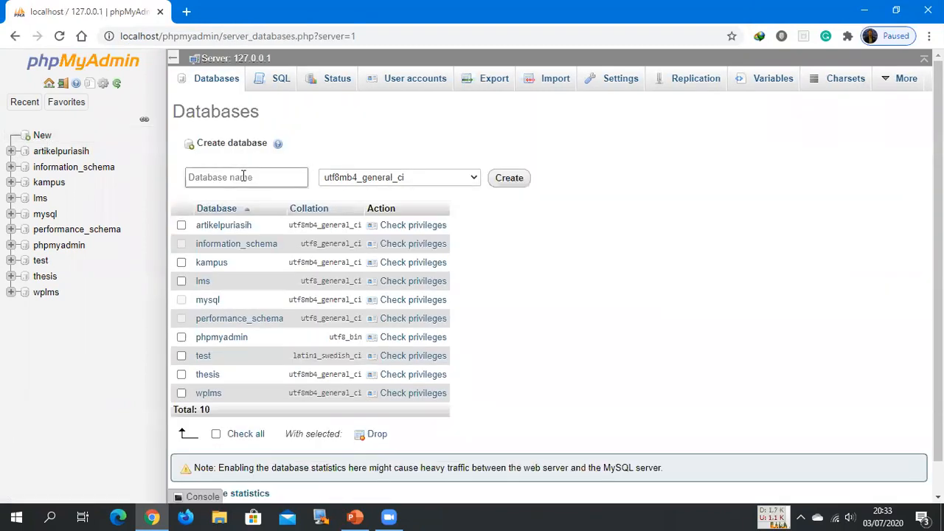
click(243, 177)
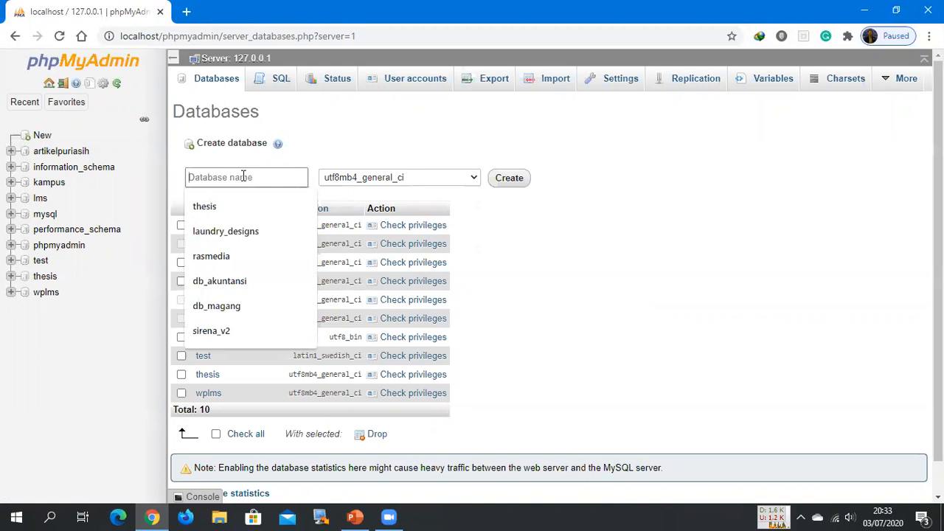
text(db_akunta)
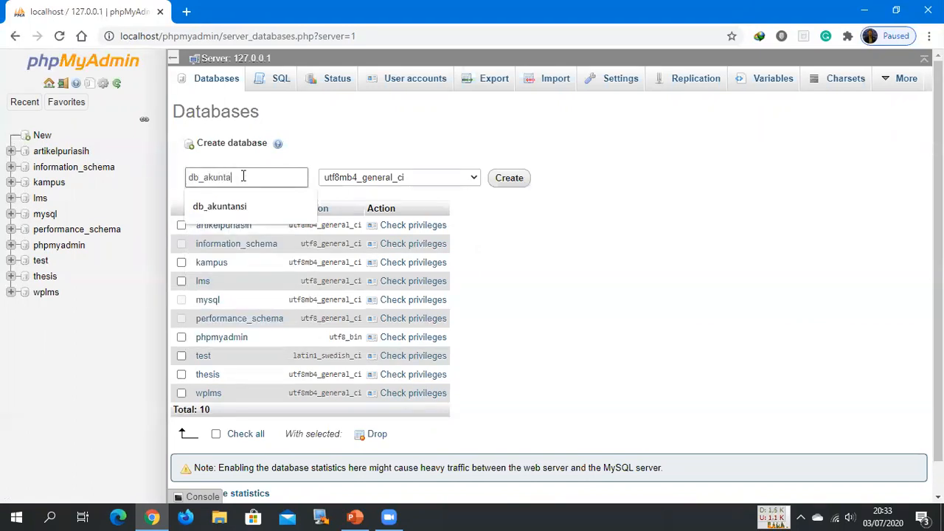
text(nsi)
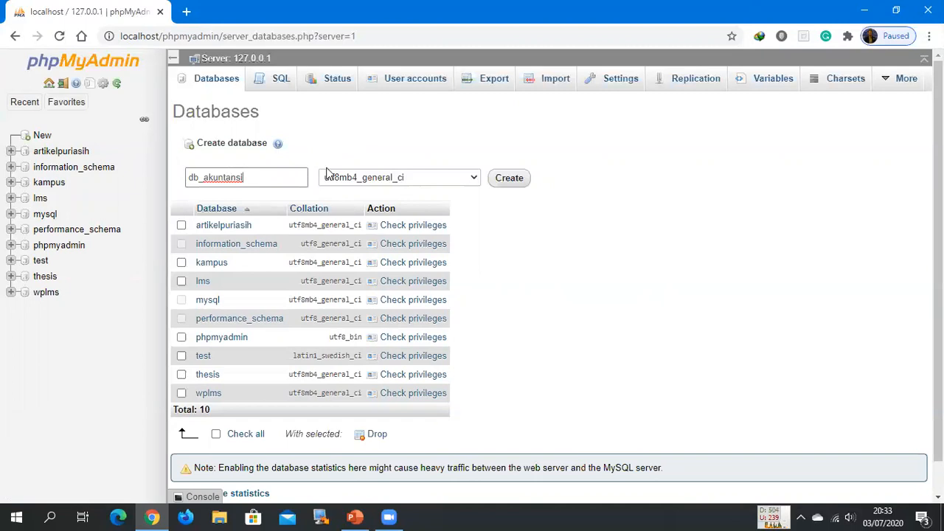
click(509, 179)
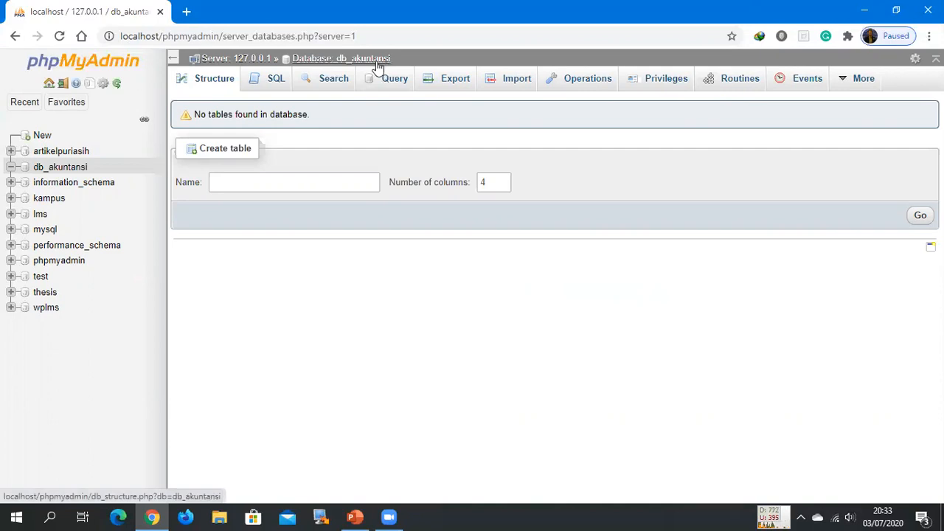
Switch to PowerPoint to examine the rekening table design on slide 4, and return to phpMyAdmin in Chrome.
click(354, 516)
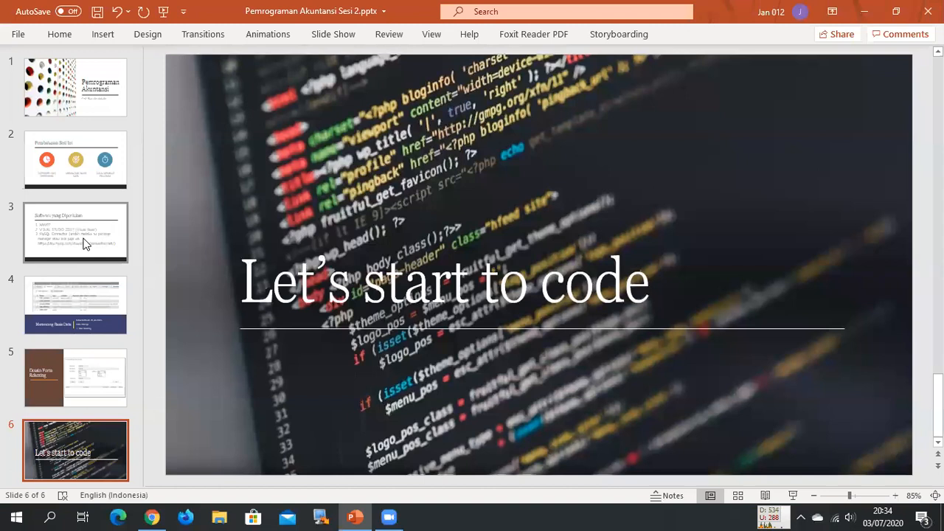
click(80, 311)
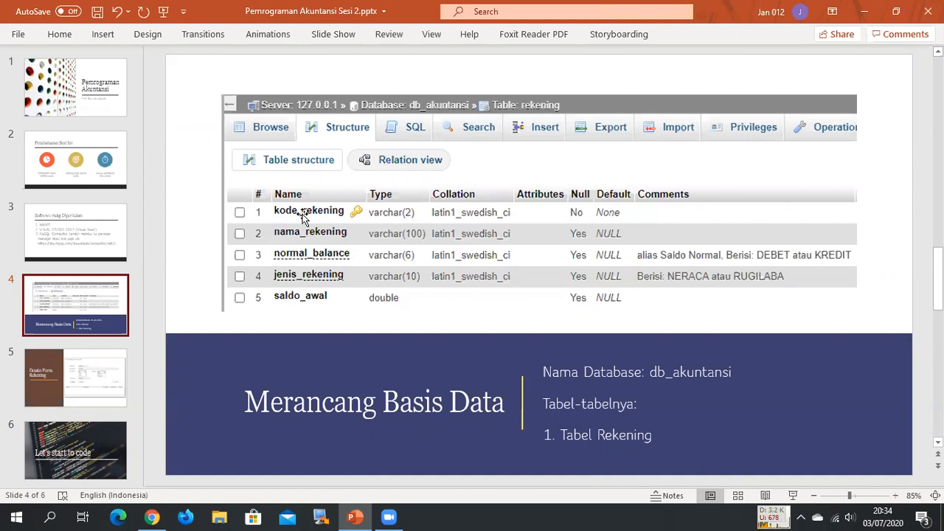
click(152, 517)
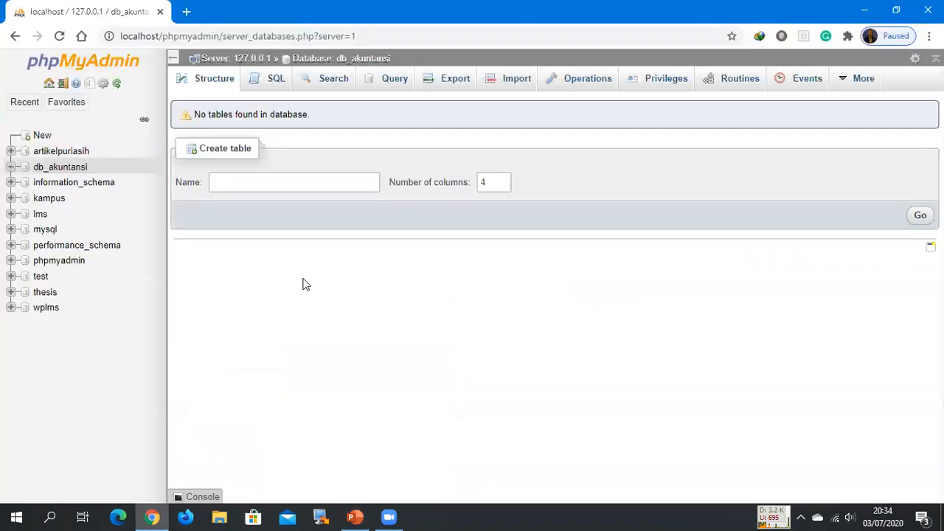
Start a new table named rekening with 5 columns in db_akuntansi, checking the design slide in PowerPoint.
click(264, 186)
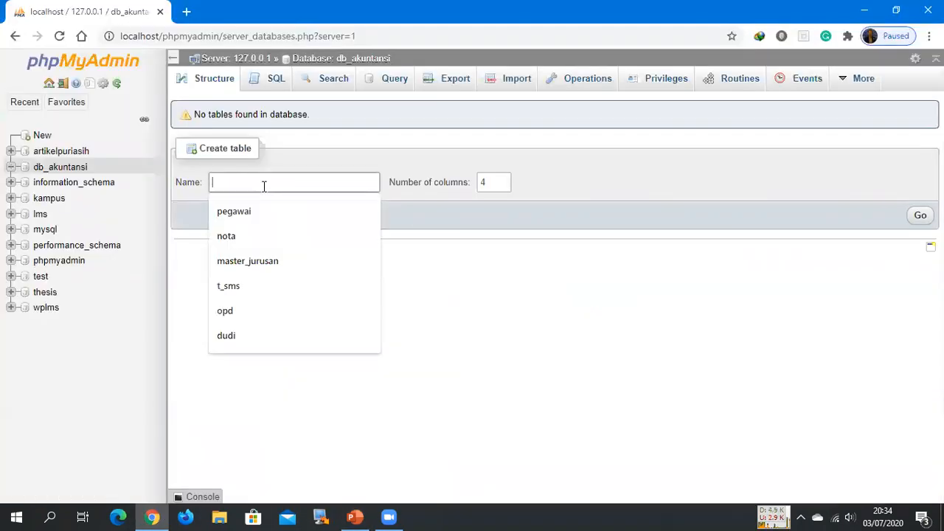
text(rekening)
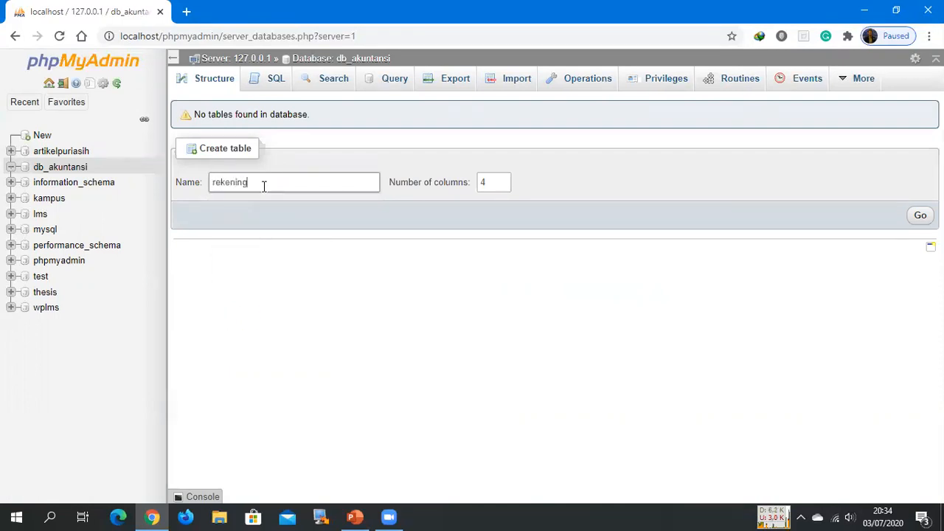
click(493, 182)
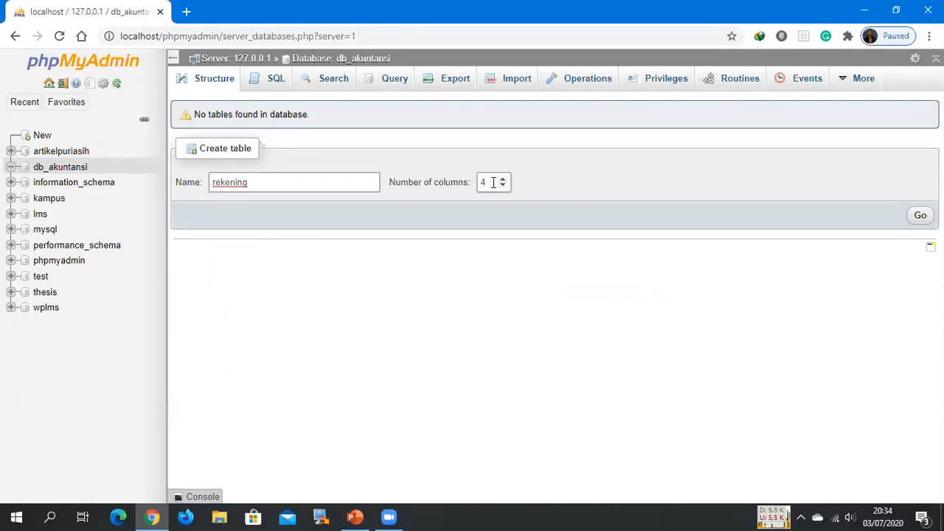
click(502, 180)
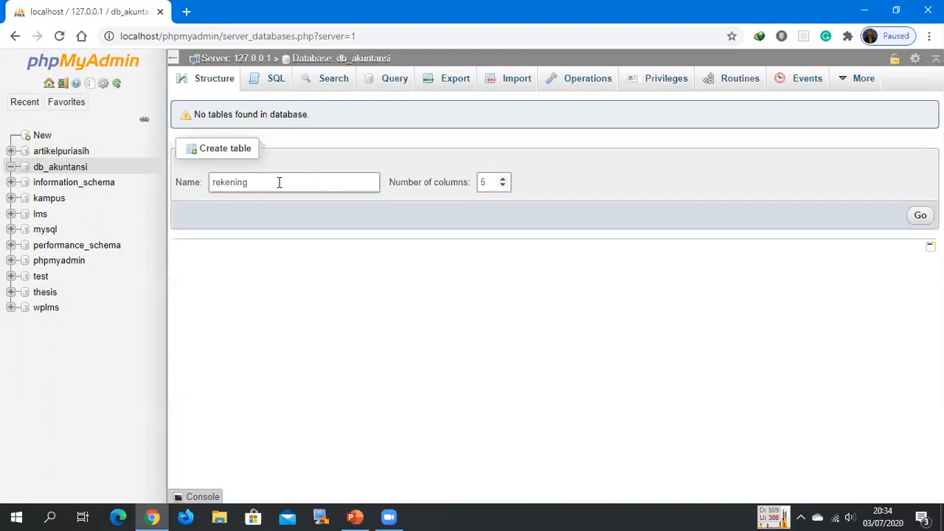
click(354, 517)
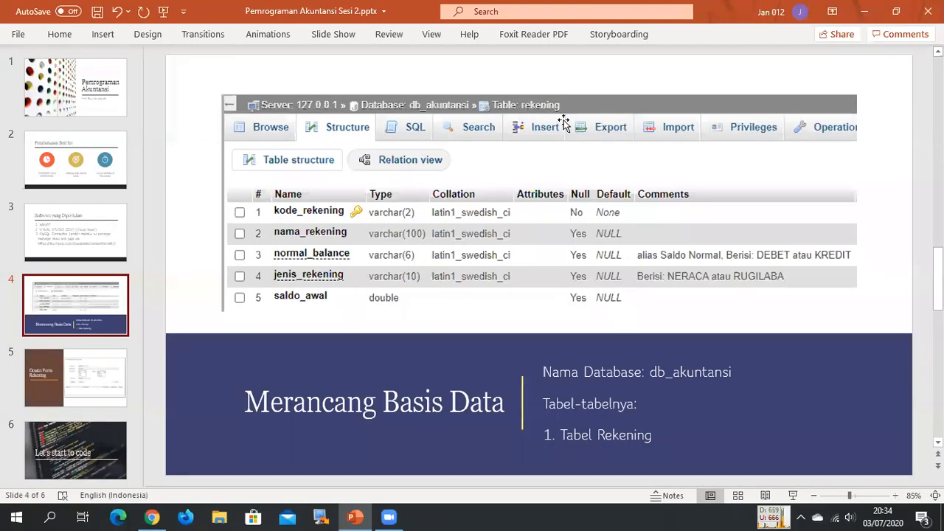
click(151, 517)
click(274, 185)
click(482, 181)
text(5)
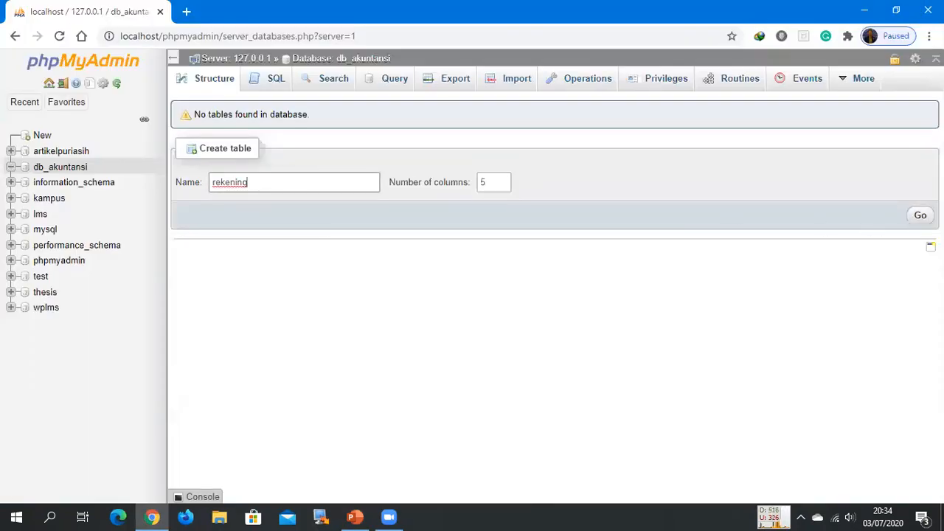
click(921, 215)
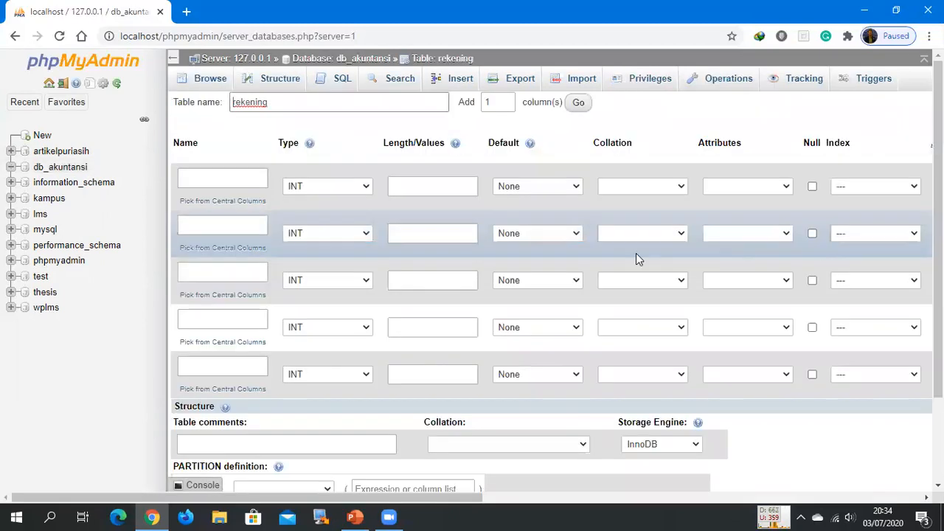
Consult the design slide in PowerPoint and define the first column in Chrome as kode_rekening, type VARCHAR, length 2.
click(356, 516)
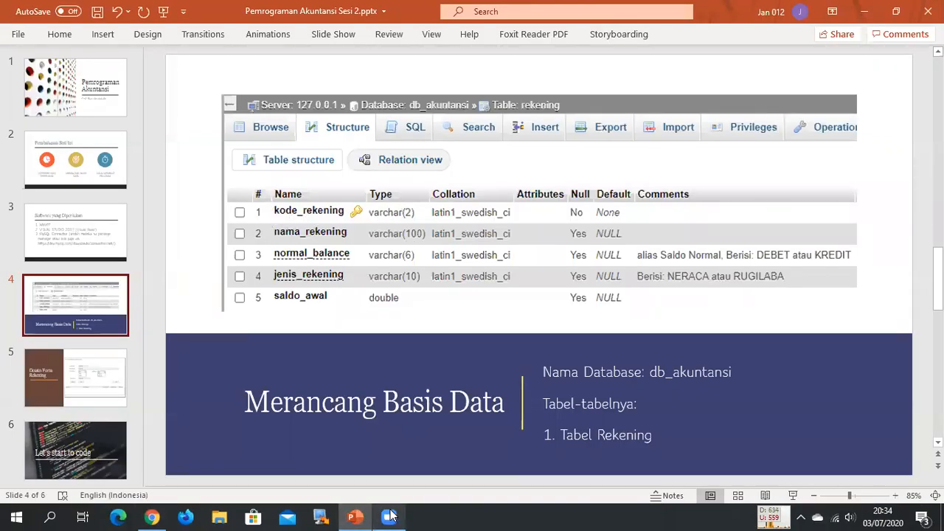
click(152, 516)
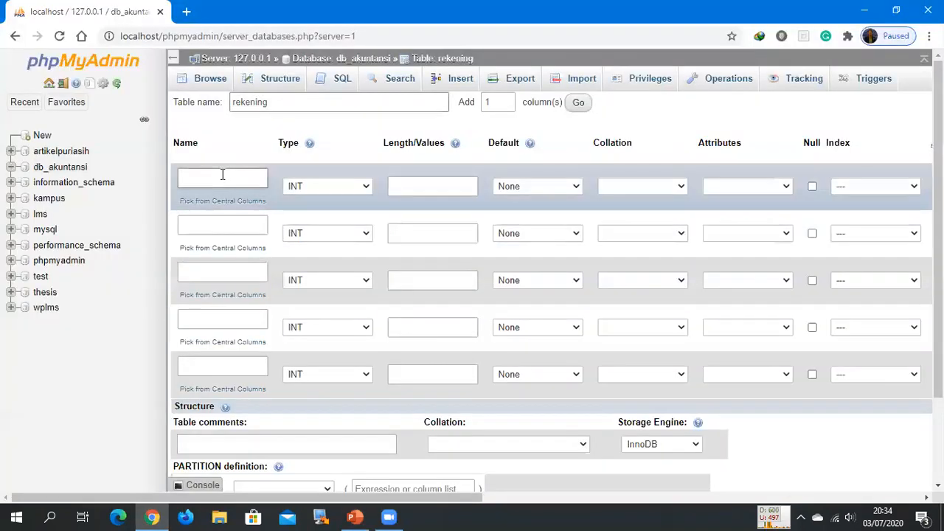
click(222, 177)
text(kode_rekening)
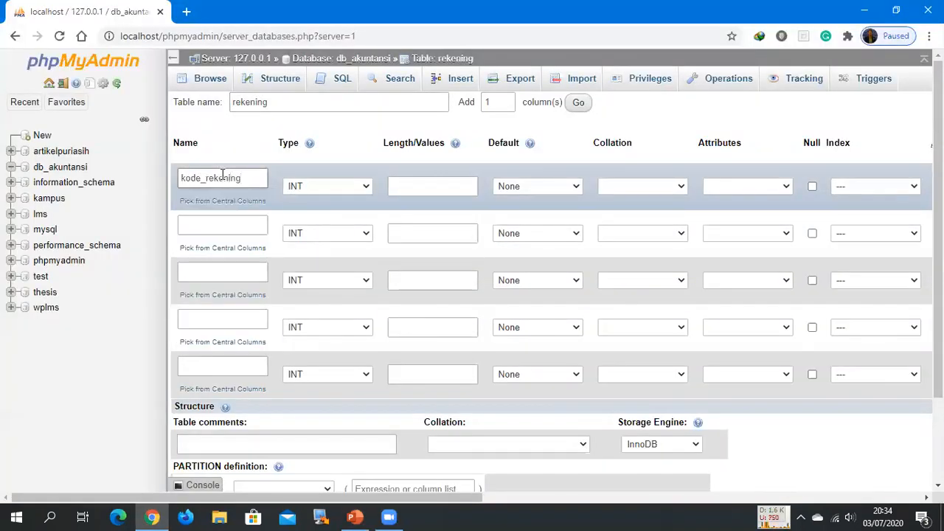
click(338, 186)
click(402, 210)
click(415, 190)
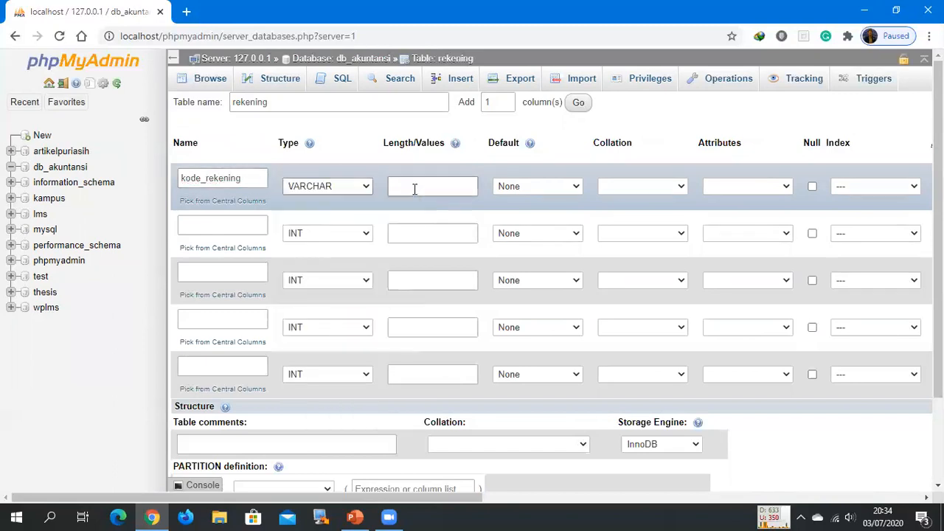
text(2)
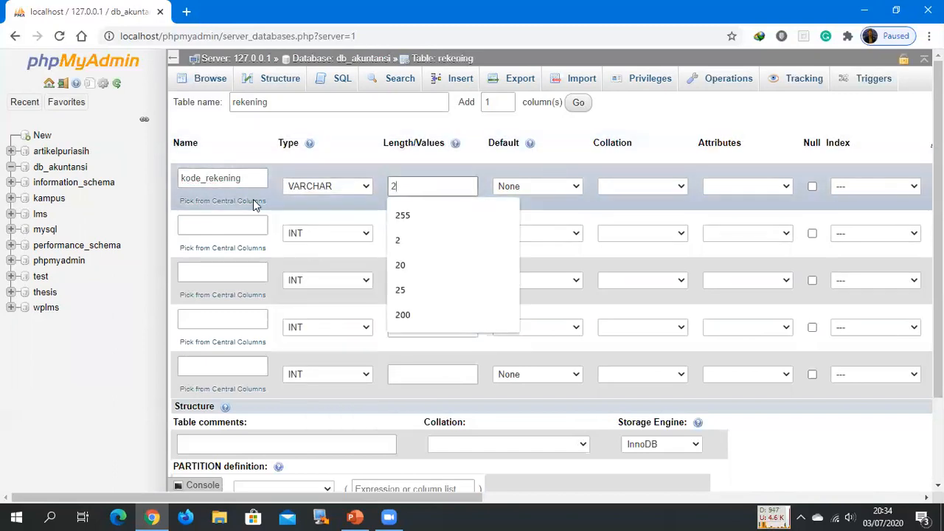
Define the second column as nama_rekening, type VARCHAR, length 100.
click(231, 225)
text(nama_rekening)
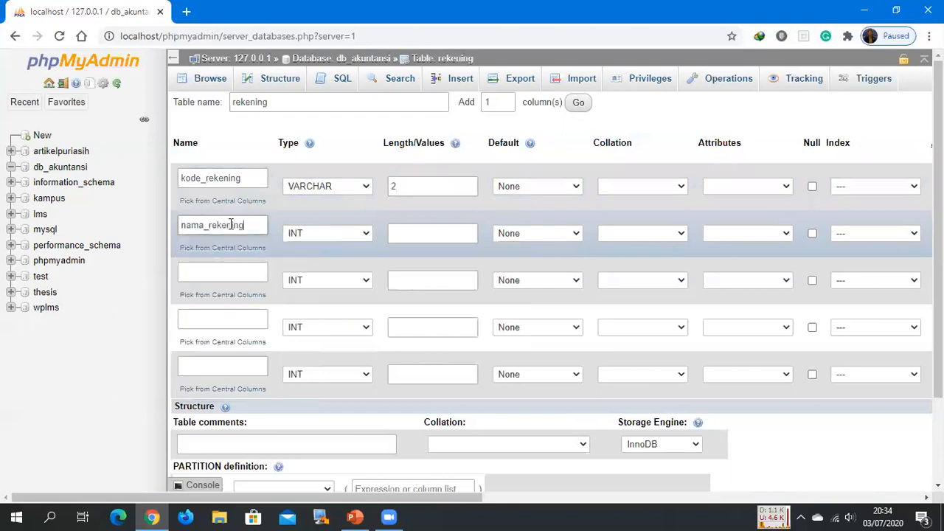
click(310, 229)
click(317, 260)
click(454, 236)
text(100)
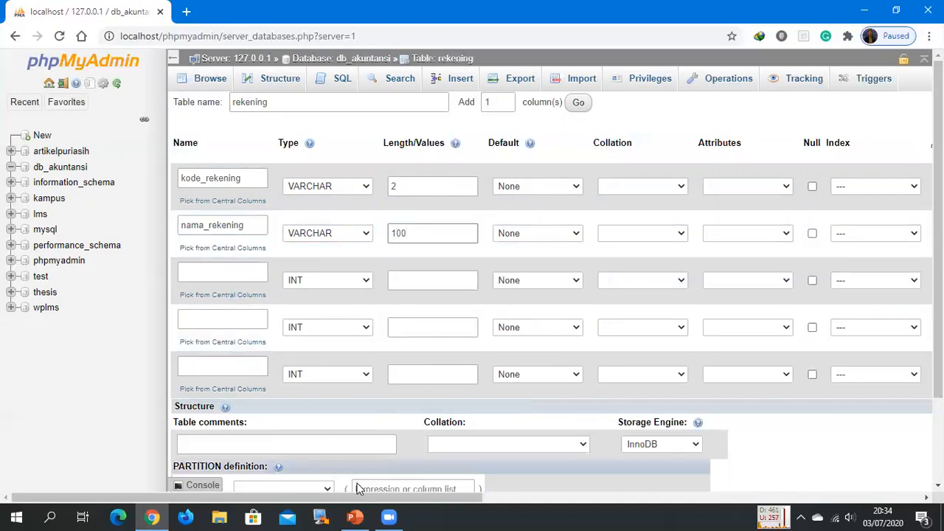
Consult the design slide in PowerPoint and define the third column in Chrome as normal_balance, type VARCHAR, length 6.
click(355, 516)
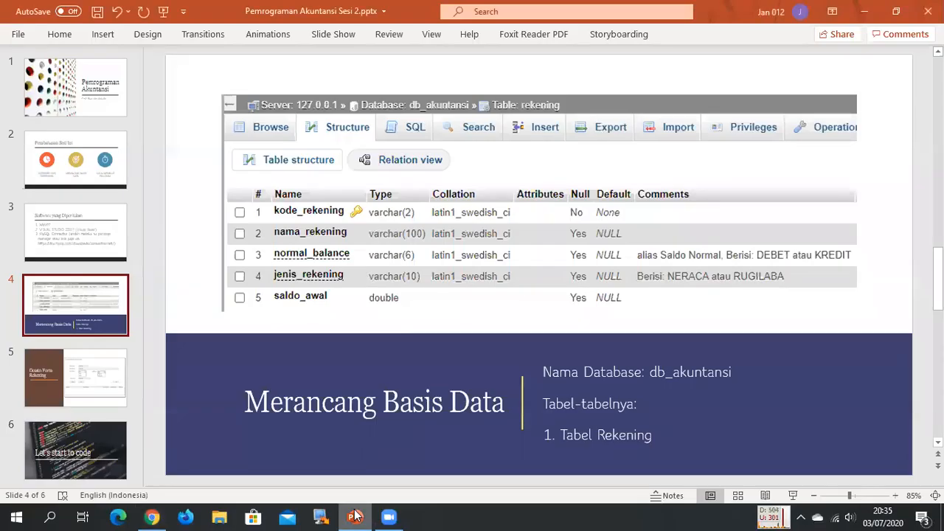
click(355, 516)
click(211, 271)
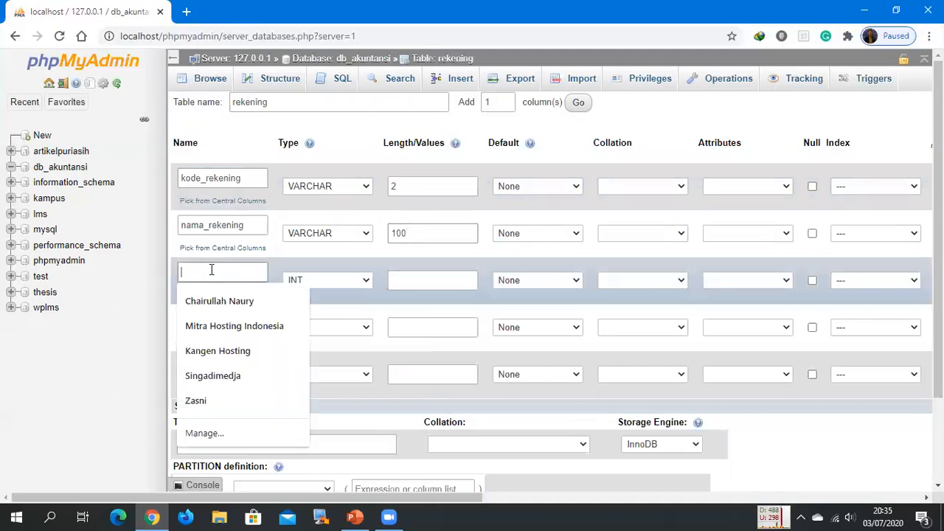
text(normal)
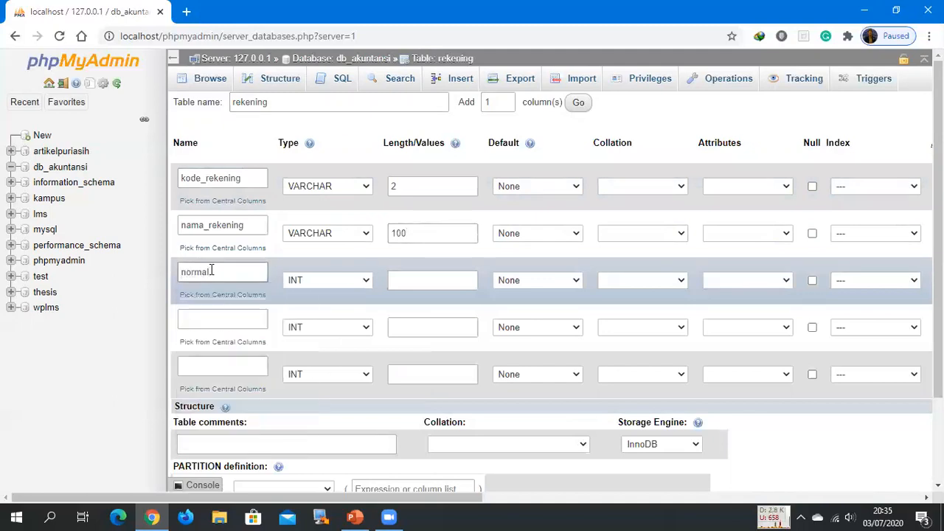
text(_balance)
click(360, 516)
click(360, 517)
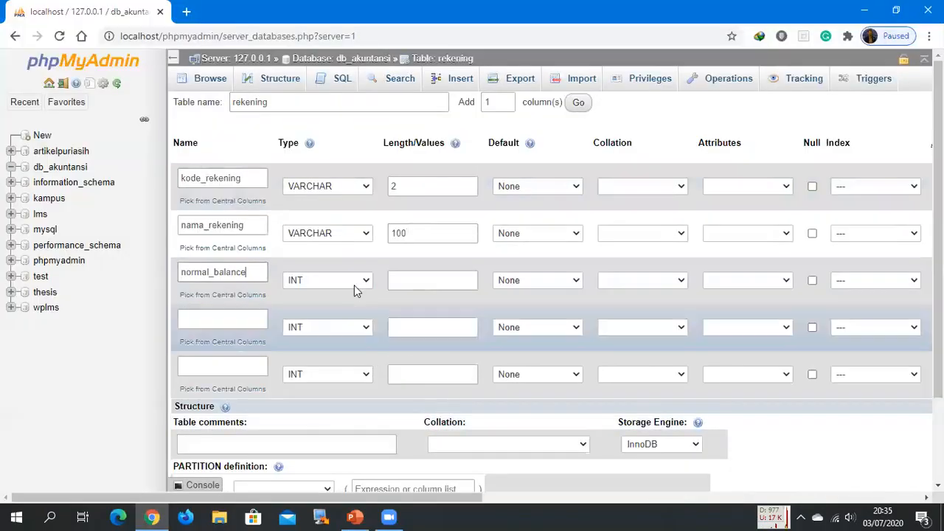
click(350, 279)
click(347, 59)
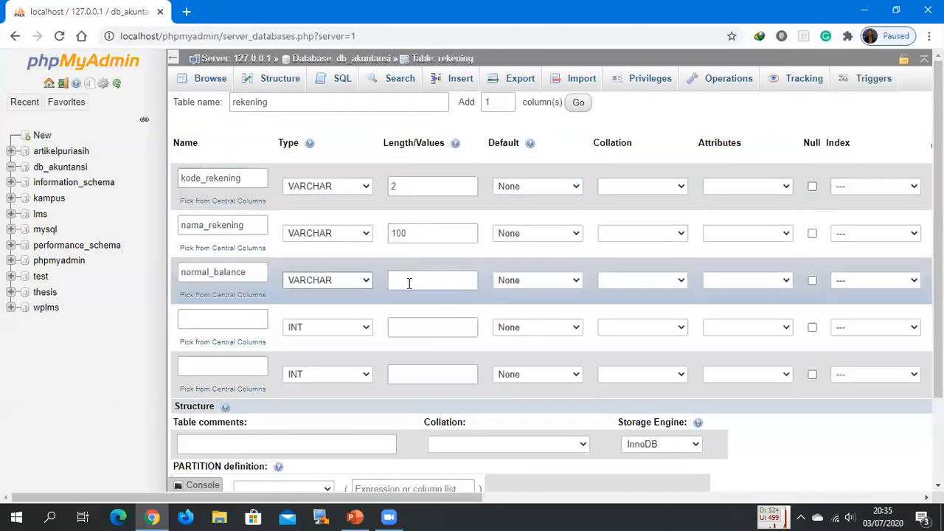
click(408, 282)
text(6)
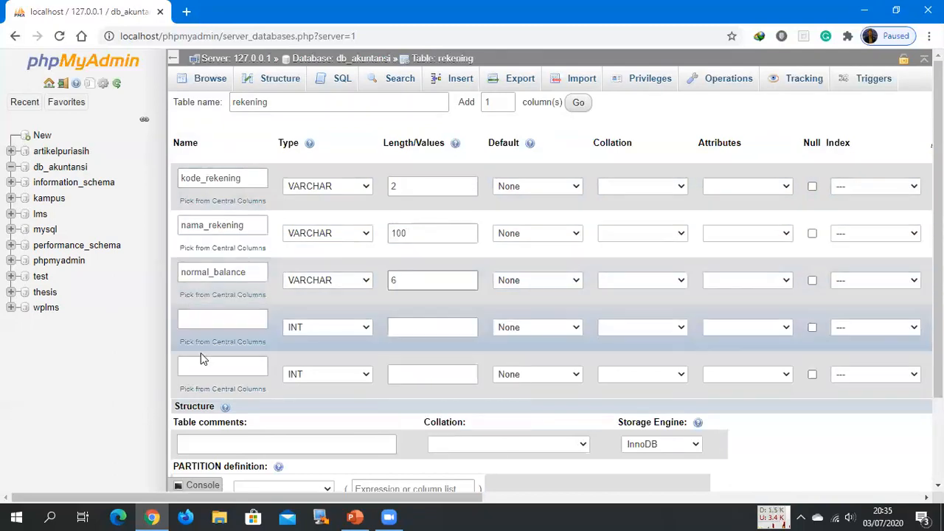
Recheck the design slide in PowerPoint and define the fourth column in Chrome as jenis_rekening, type VARCHAR, length 10.
click(351, 515)
click(351, 516)
click(228, 318)
text(jenis_rekening)
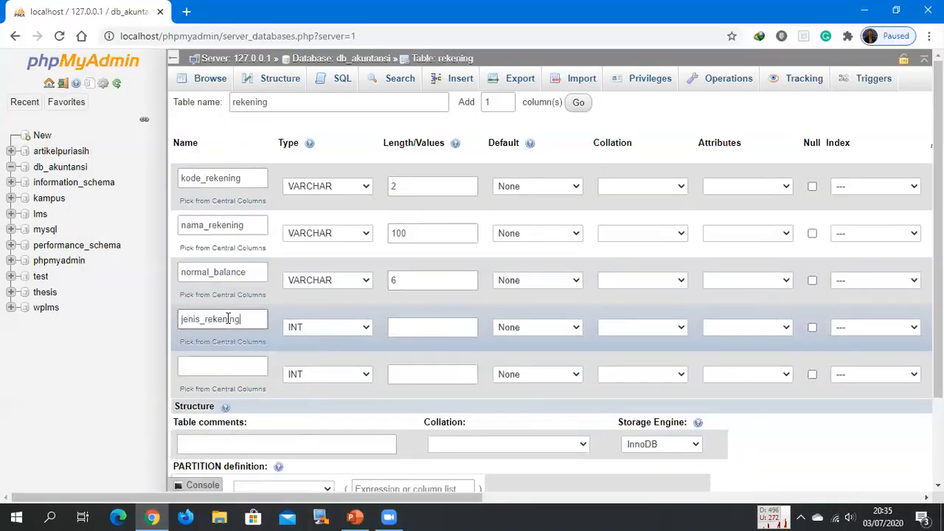
click(323, 327)
click(338, 107)
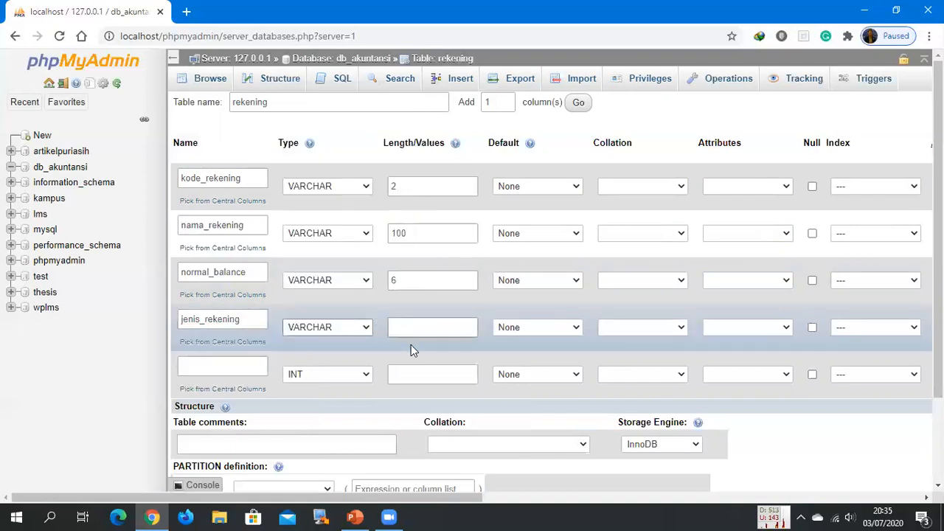
click(414, 329)
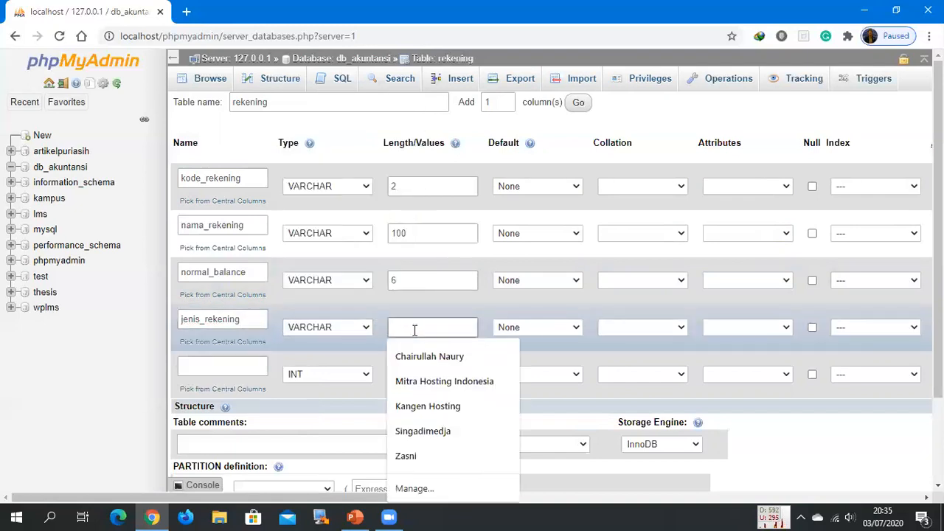
text(10)
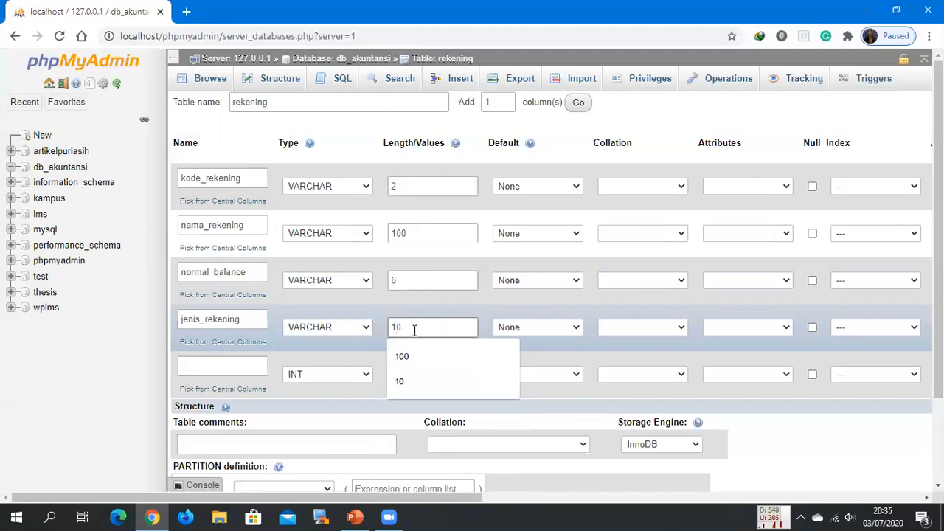
Check the slide in PowerPoint again and define the fifth column in Chrome as saldo_awal, type DOUBLE.
click(355, 516)
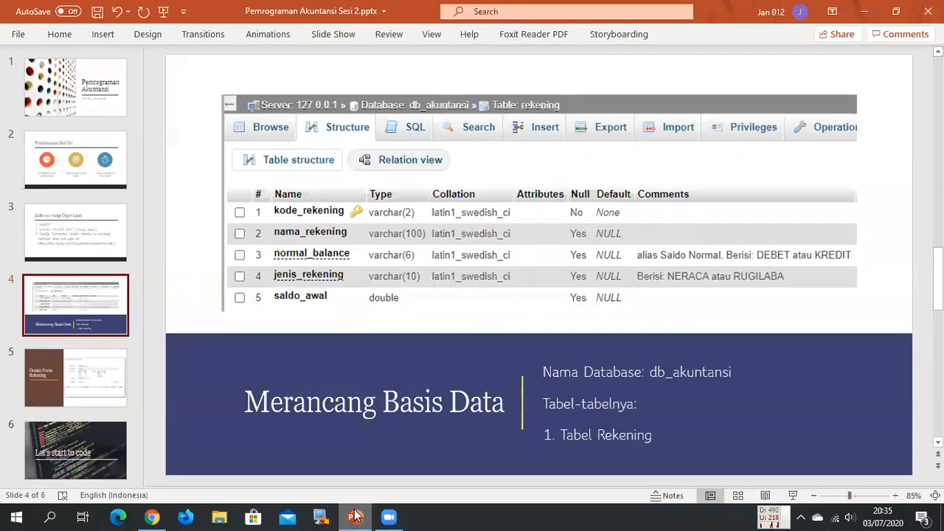
click(354, 516)
click(244, 365)
text(saldo_awal)
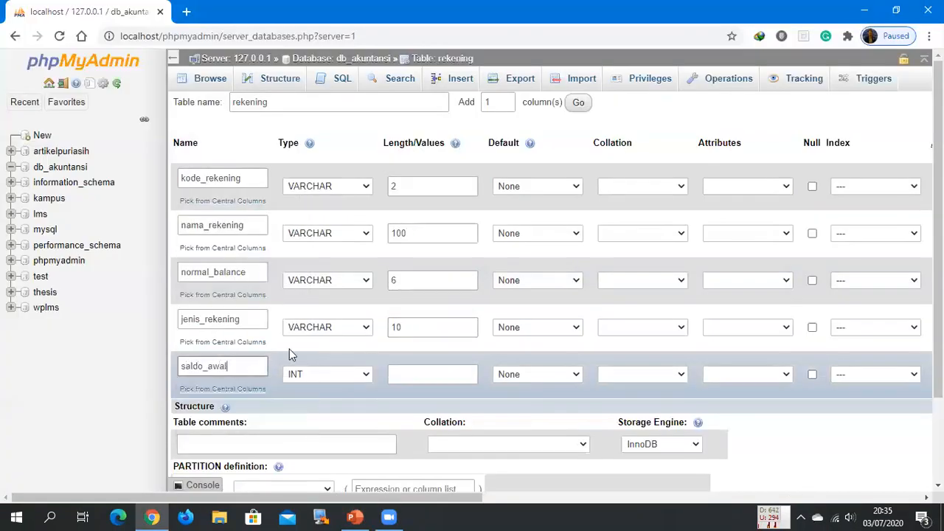
click(340, 374)
scroll(354, 301, down, 1)
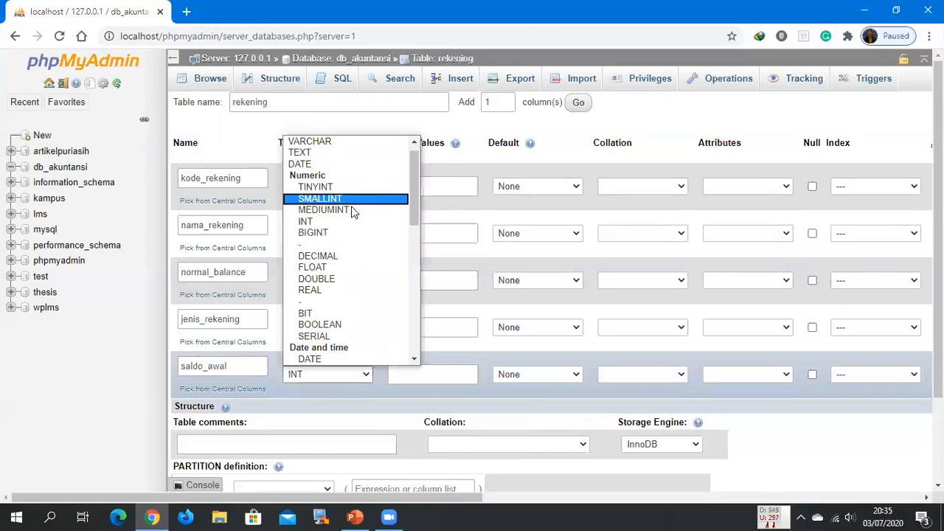
click(340, 279)
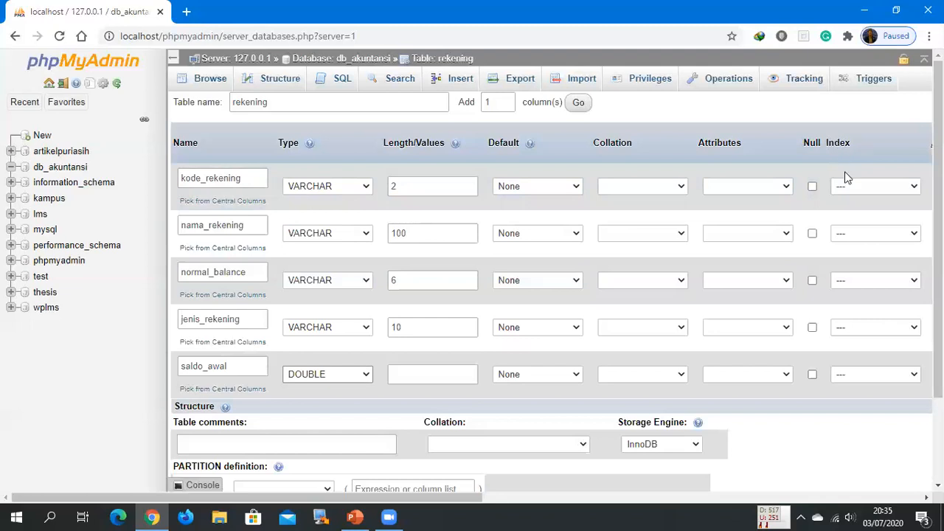
Make kode_rekening the PRIMARY index and save the rekening table.
click(861, 188)
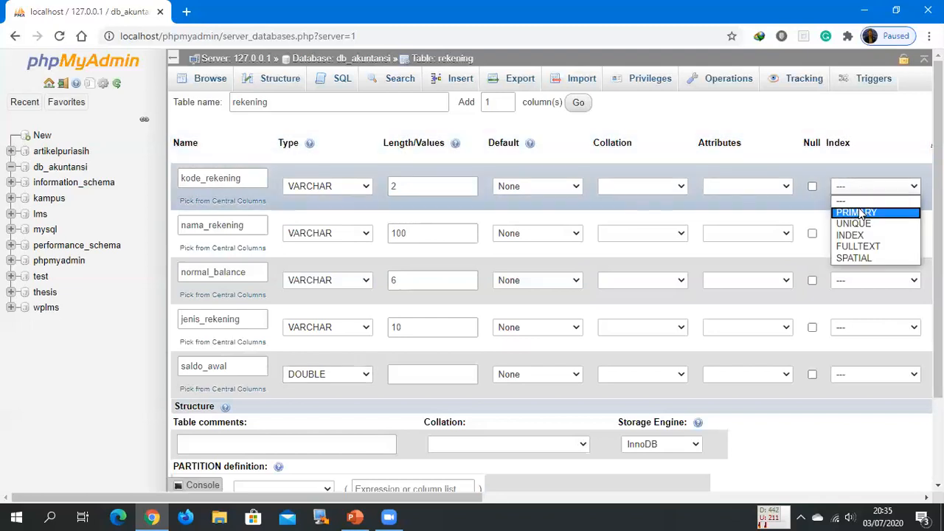
click(858, 210)
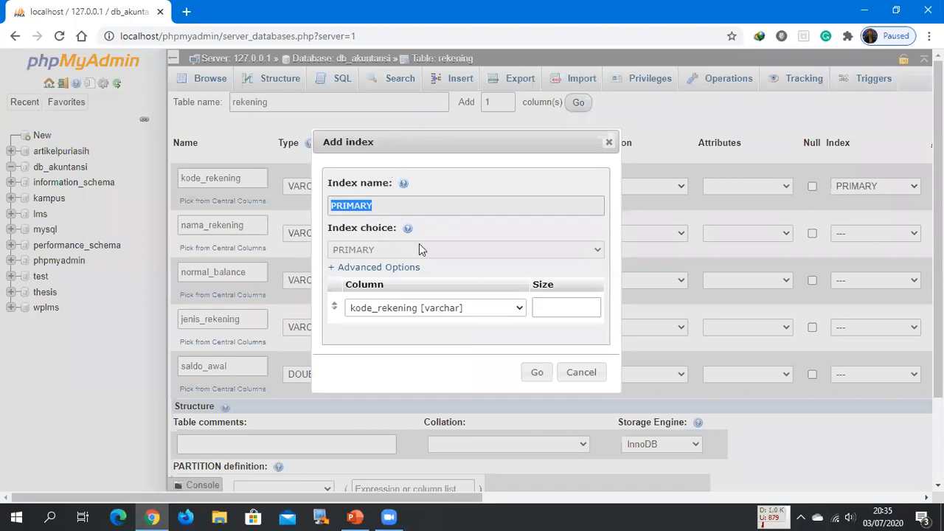
click(537, 373)
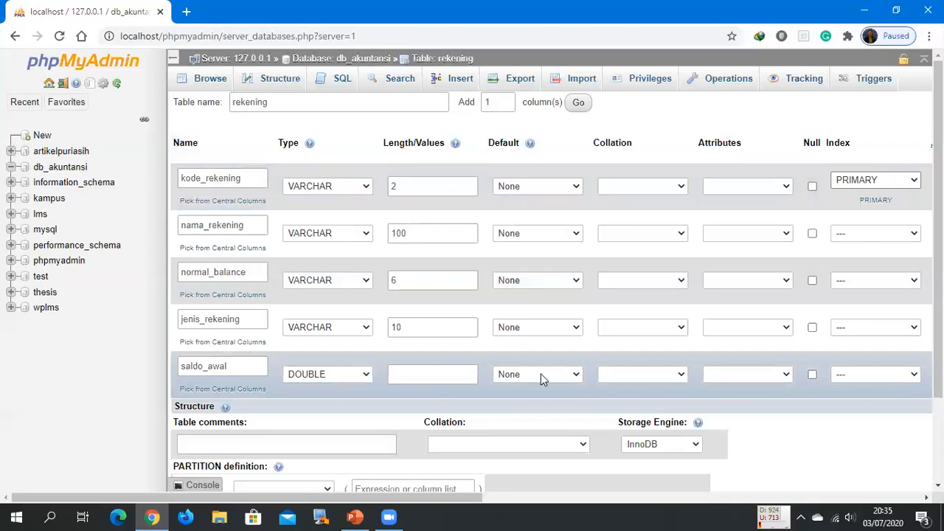
scroll(565, 374, down, 3)
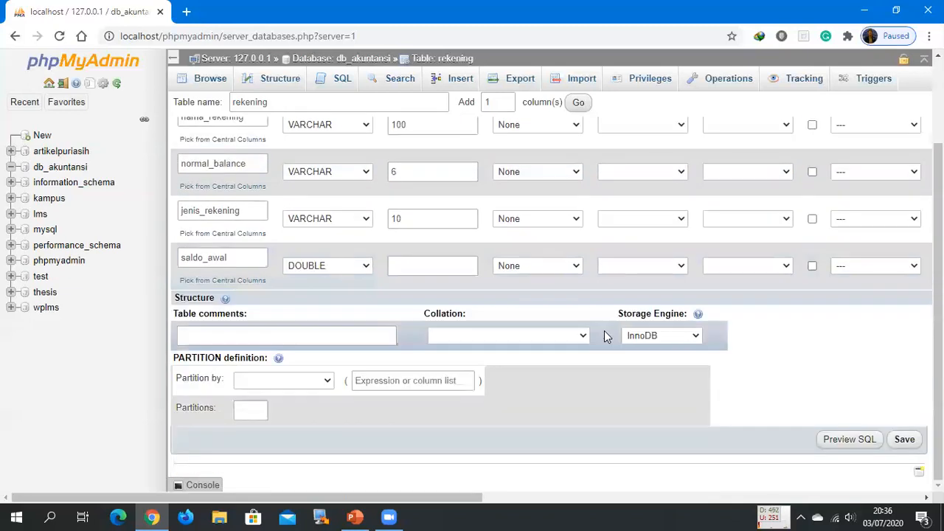
click(905, 439)
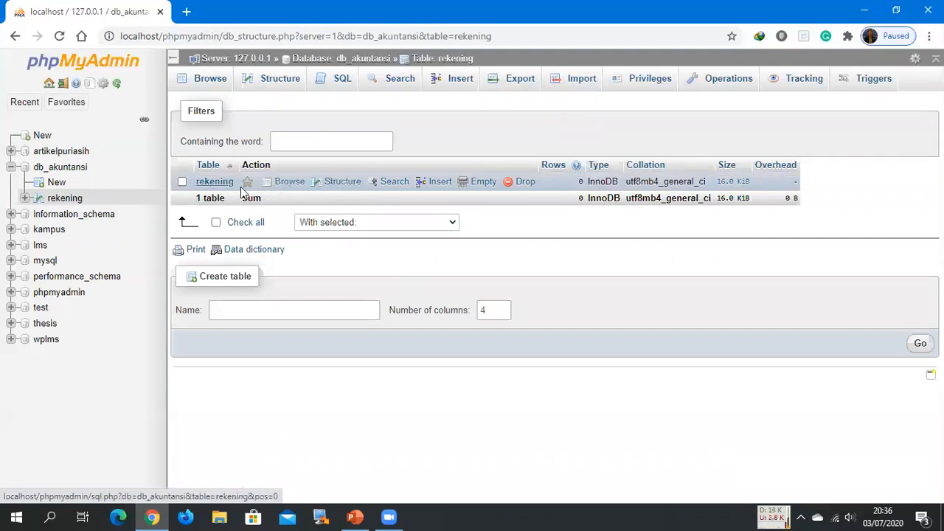
Review the structure of the rekening table and examine slide 5, Desain Form Rekening, in PowerPoint.
click(341, 185)
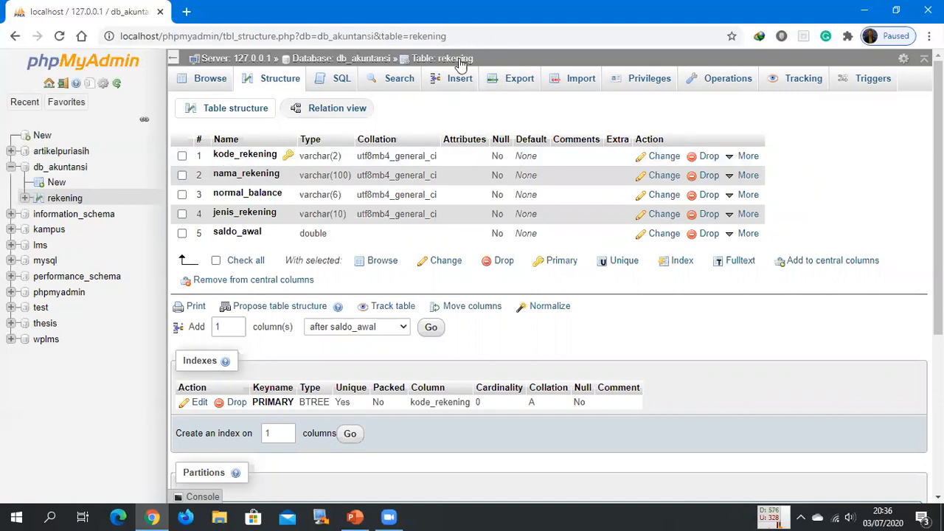
click(357, 516)
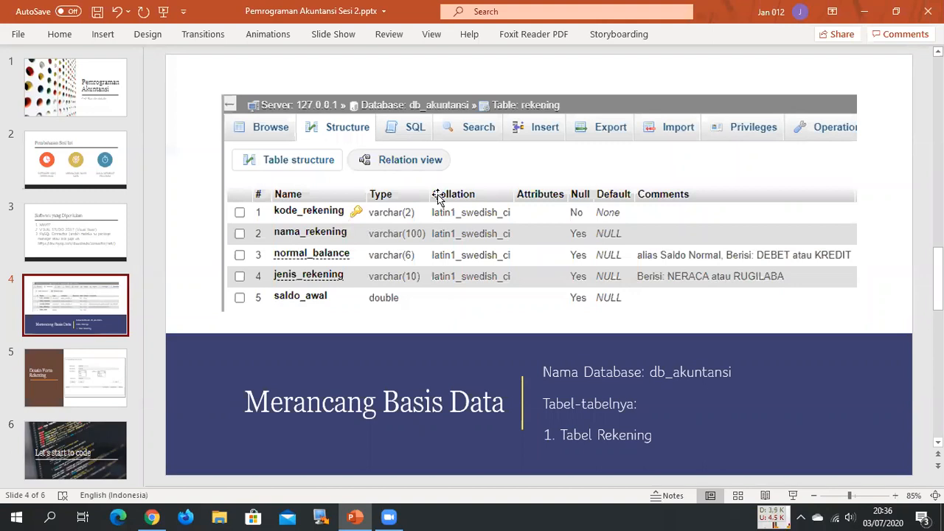
click(82, 380)
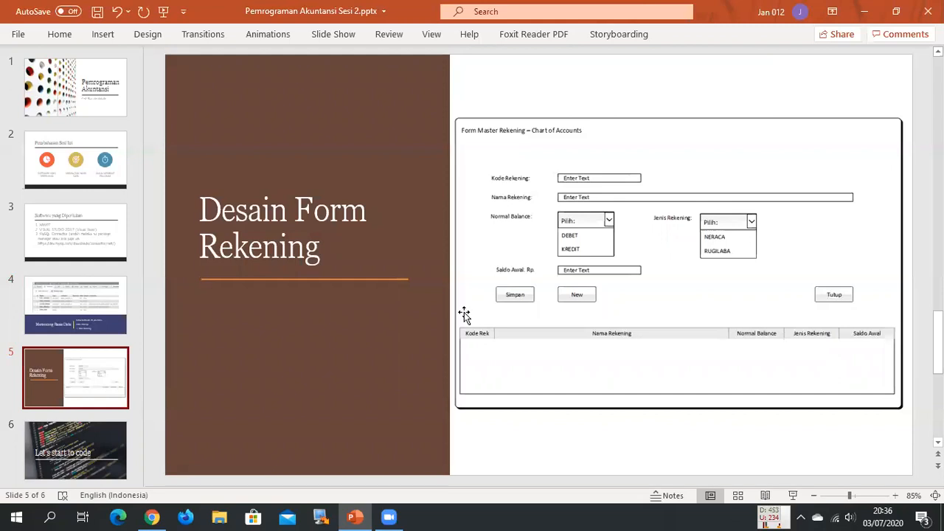
click(863, 16)
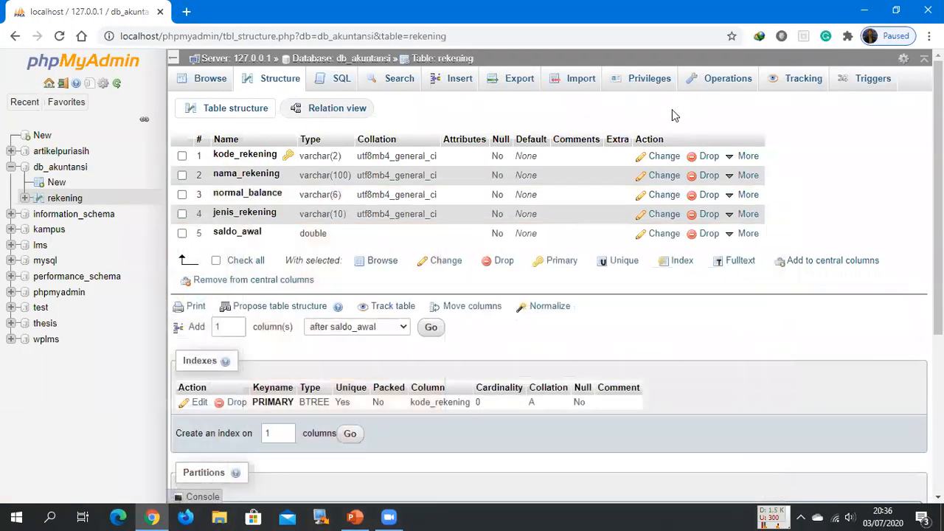
Launch Visual Studio 2017 and start a new project.
click(16, 517)
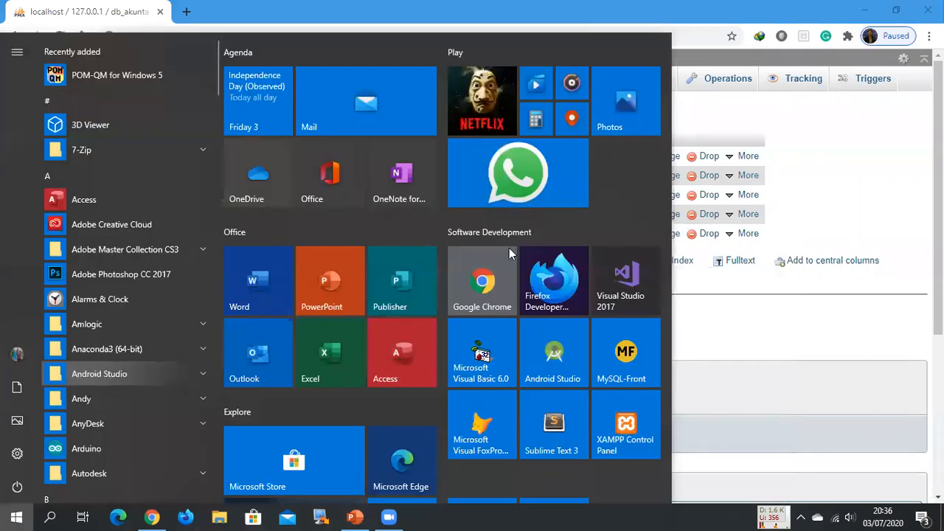
click(625, 290)
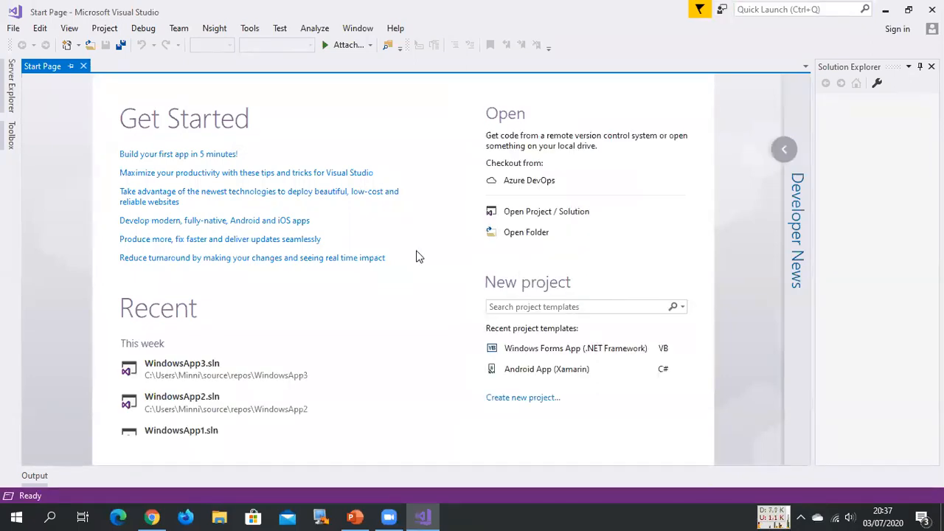
click(12, 30)
mouse_move(96, 49)
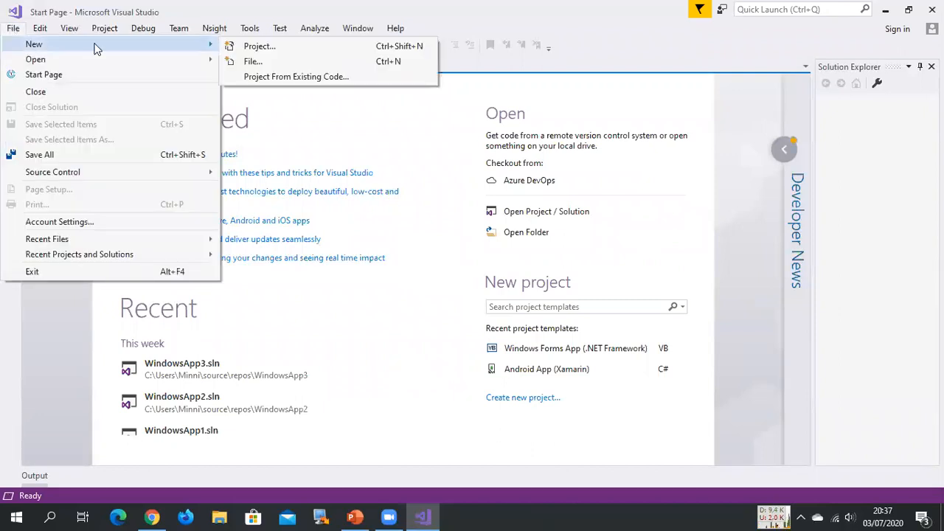
click(259, 47)
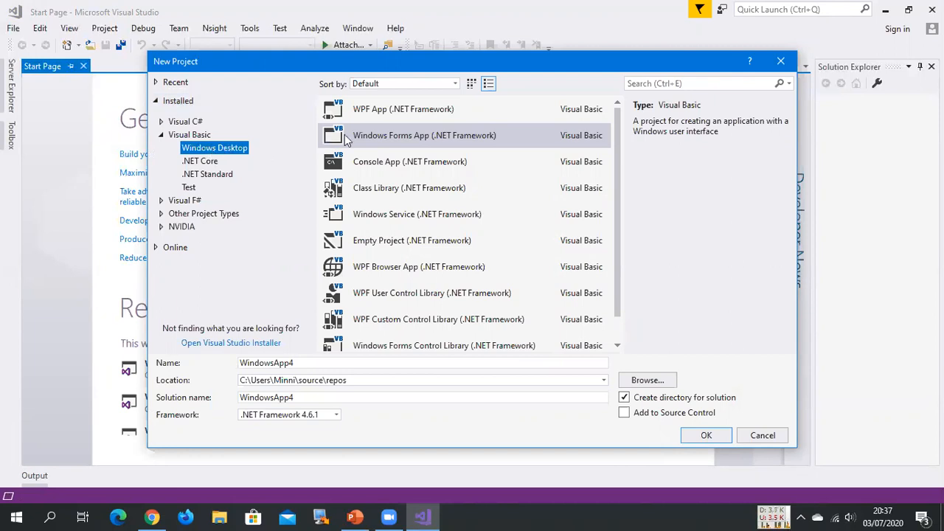
Create a Visual Basic Windows Forms App (.NET Framework) project named ProjectAkuntansi.
click(408, 142)
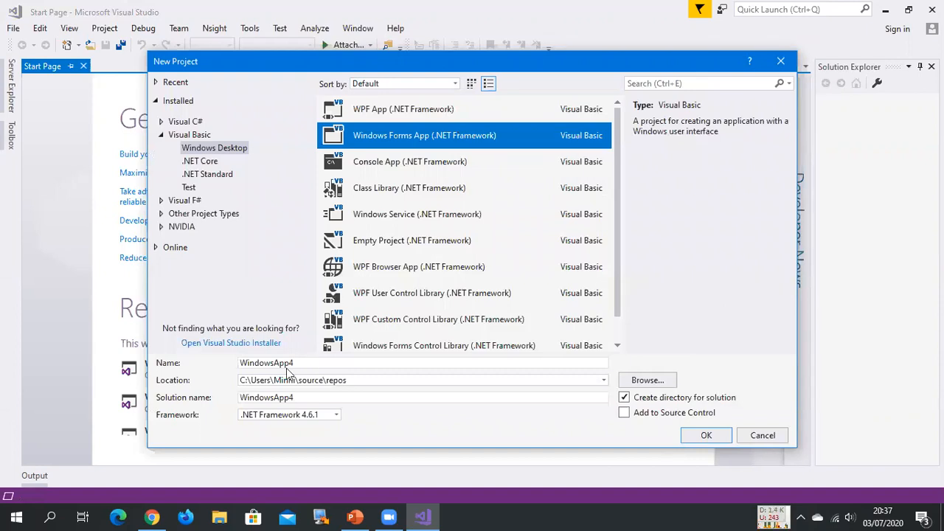
click(241, 362)
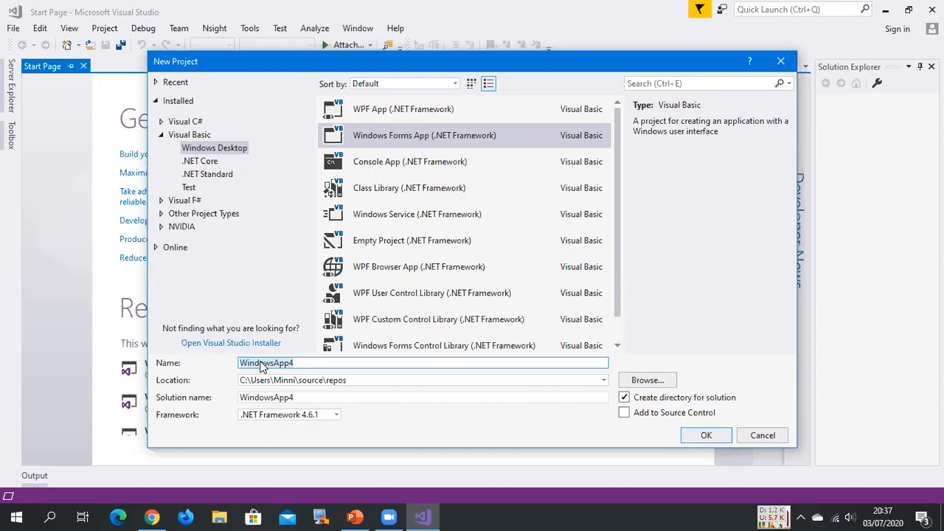
text(ProjectAkuntansi)
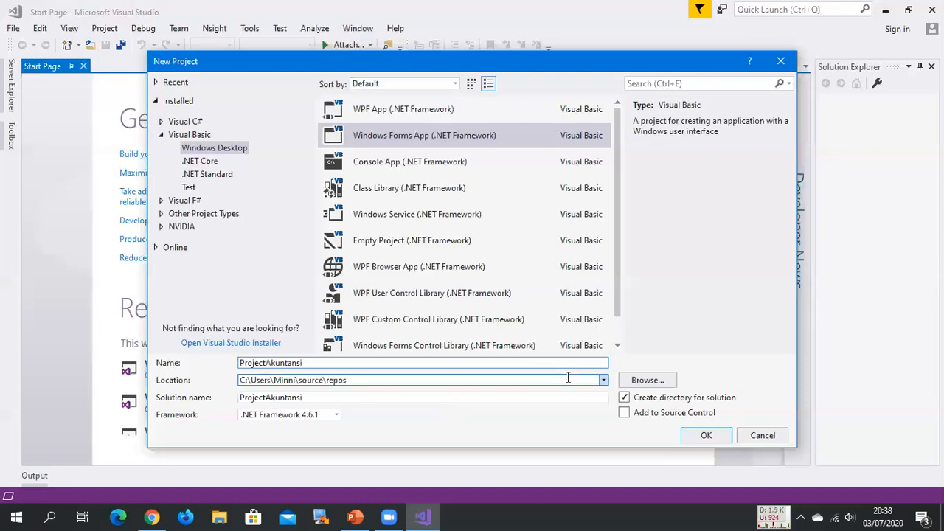
click(713, 438)
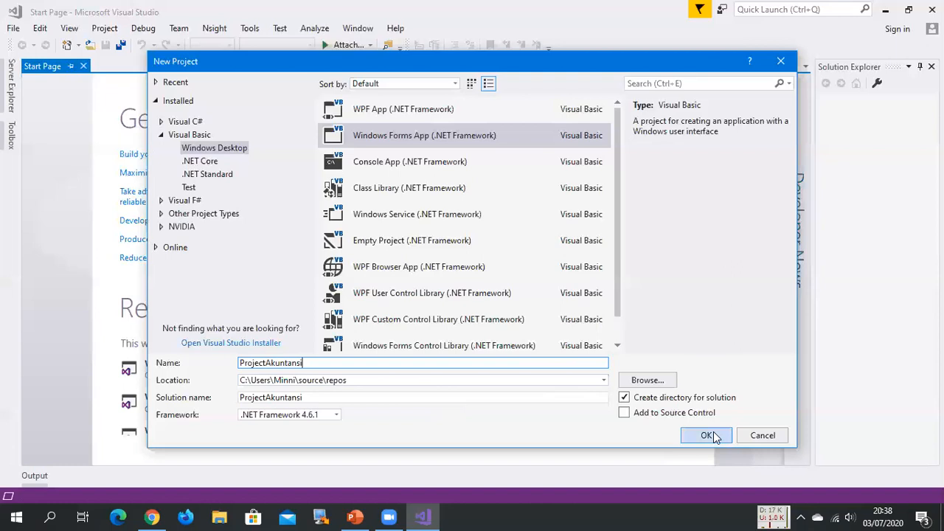
click(713, 437)
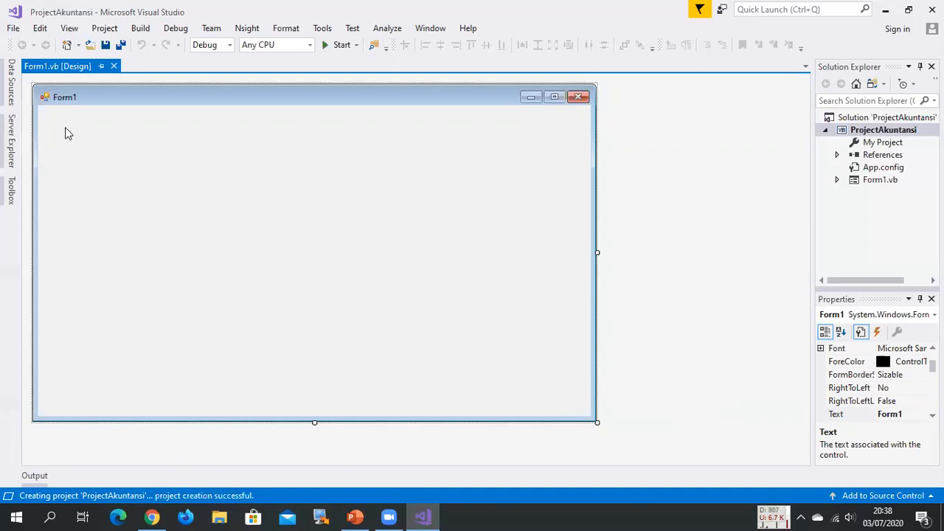
Pin the Toolbox beside the Form1 designer and bring the start of the All Windows Forms controls into view.
click(10, 190)
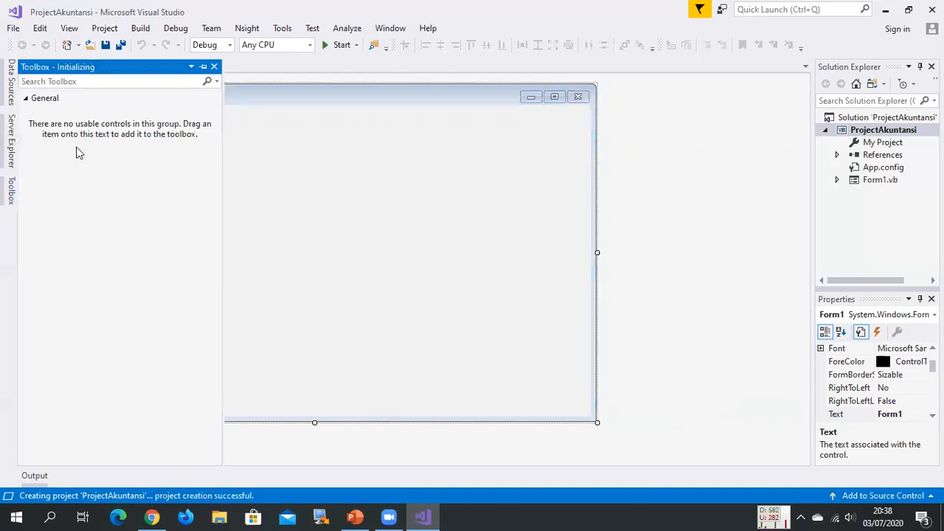
click(204, 68)
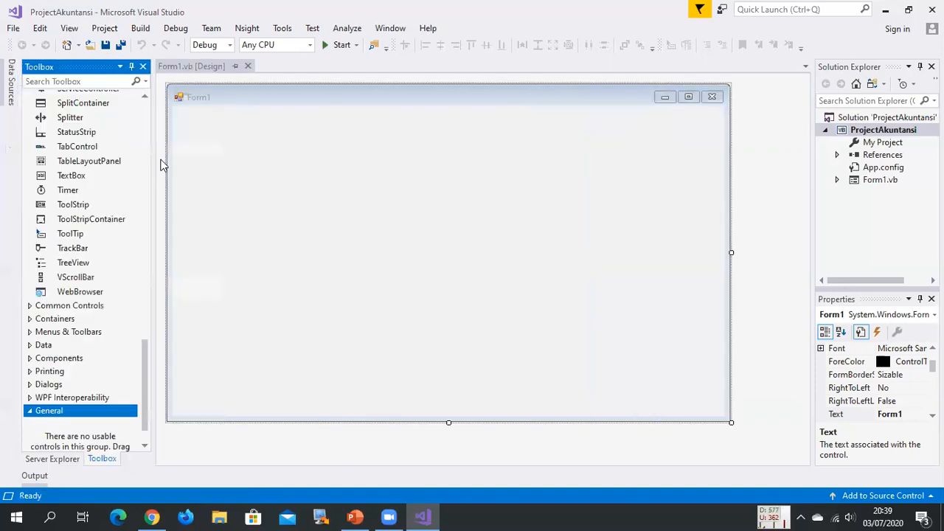
scroll(94, 315, up, 3)
scroll(94, 316, up, 12)
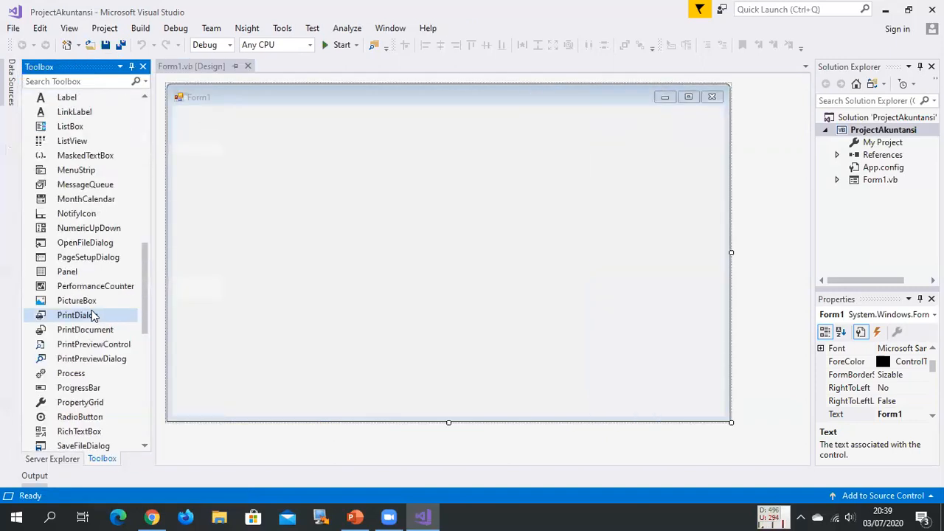
scroll(91, 212, up, 4)
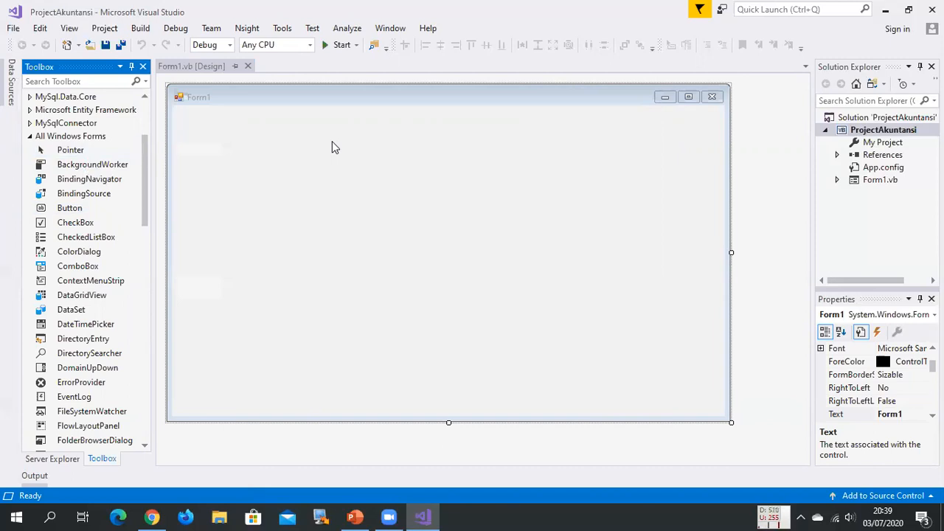
Switch to PowerPoint to examine the input fields in the Form Master Rekening mockup on slide 5.
click(355, 517)
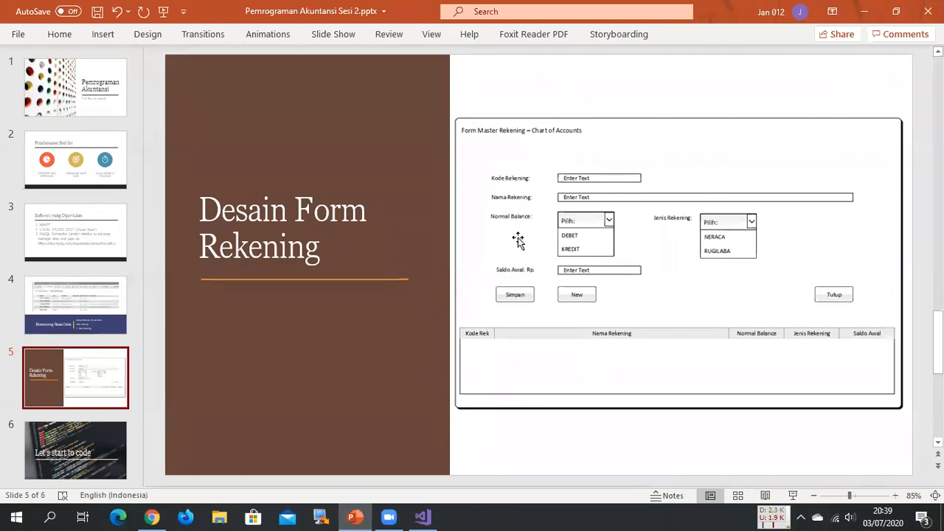
click(583, 179)
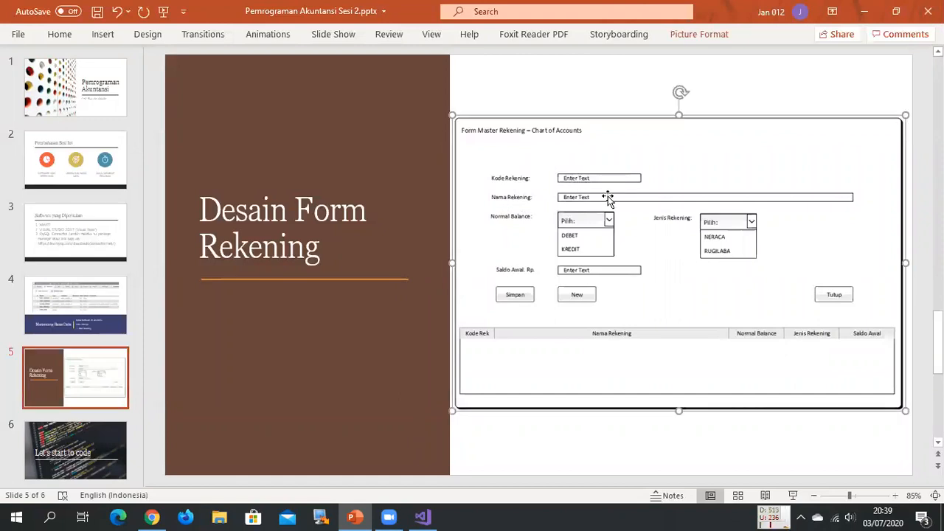